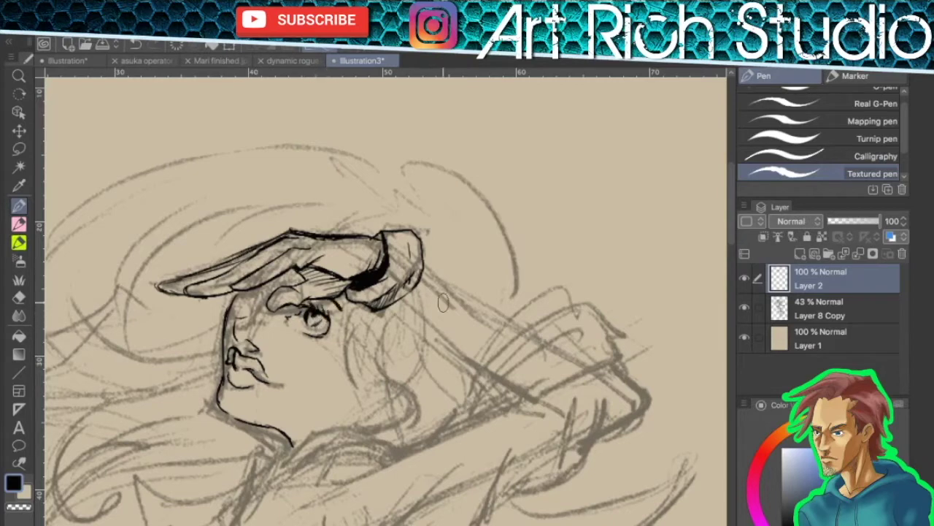
- Ink the shirt collar, the raised arm's sleeve and its folded cuff over the sketch with the Textured pen
{"action": "mouse_move", "coordinate": [337, 427]}
{"action": "left_mouse_down"}
{"action": "mouse_move", "coordinate": [471, 351]}
{"action": "mouse_move", "coordinate": [431, 296]}
{"action": "mouse_move", "coordinate": [598, 266]}
{"action": "left_mouse_up"}
{"action": "left_click_drag", "start_coordinate": [544, 314], "coordinate": [438, 427]}
{"action": "scroll", "coordinate": [441, 342], "scroll_direction": "down", "scroll_amount": 2}
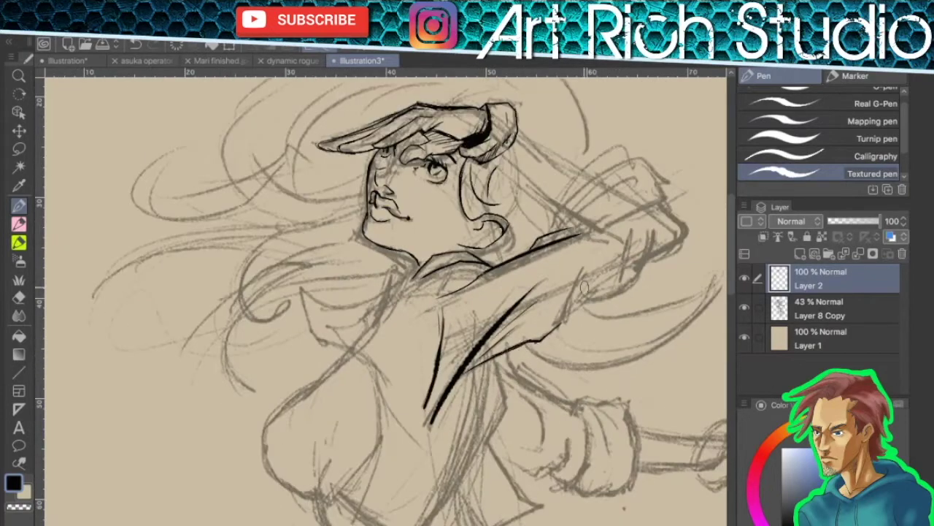
{"action": "left_click_drag", "start_coordinate": [590, 191], "coordinate": [647, 178]}
{"action": "left_click_drag", "start_coordinate": [603, 232], "coordinate": [664, 204]}
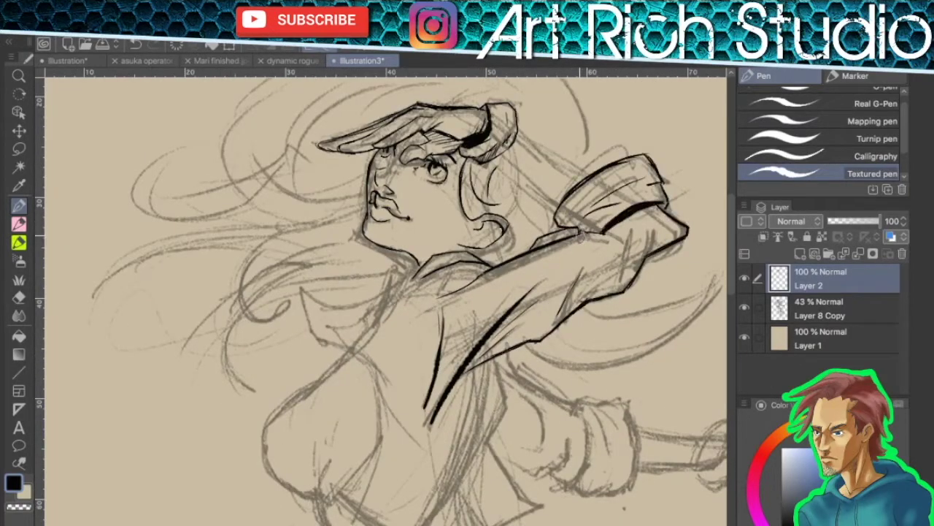
{"action": "mouse_move", "coordinate": [511, 343]}
{"action": "left_mouse_down"}
{"action": "mouse_move", "coordinate": [449, 309]}
{"action": "mouse_move", "coordinate": [513, 275]}
{"action": "mouse_move", "coordinate": [605, 357]}
{"action": "left_mouse_up"}
- Ink the curling hair locks on top of the head and the lines of the raised forearm
{"action": "left_click_drag", "start_coordinate": [466, 158], "coordinate": [403, 257]}
{"action": "key", "text": "ctrl+z"}
{"action": "left_click_drag", "start_coordinate": [420, 215], "coordinate": [491, 227]}
{"action": "mouse_move", "coordinate": [496, 176]}
{"action": "left_mouse_down"}
{"action": "mouse_move", "coordinate": [554, 157]}
{"action": "mouse_move", "coordinate": [570, 212]}
{"action": "left_mouse_up"}
{"action": "left_click_drag", "start_coordinate": [473, 219], "coordinate": [398, 261]}
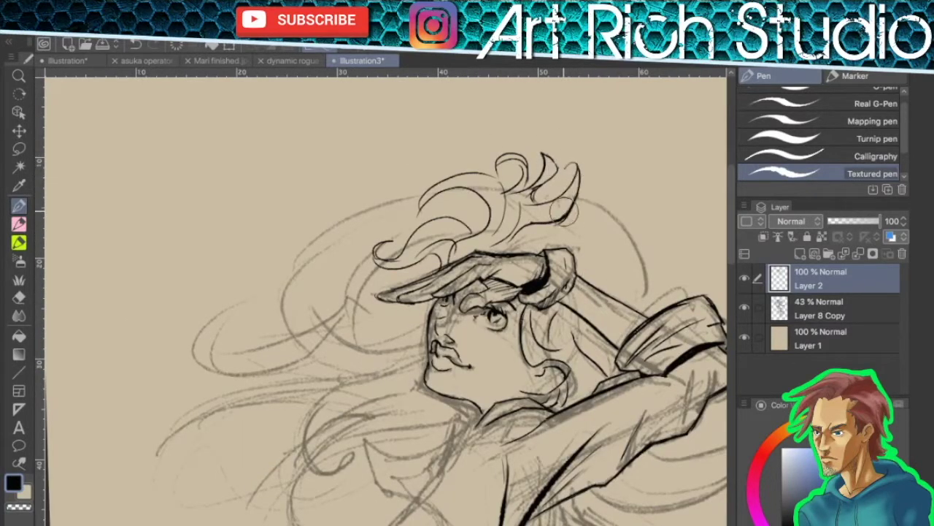
- Ink the long hair locks sweeping away from the face, including the hooked tips and inner strand lines
{"action": "mouse_move", "coordinate": [431, 203]}
{"action": "left_mouse_down"}
{"action": "mouse_move", "coordinate": [285, 306]}
{"action": "mouse_move", "coordinate": [292, 321]}
{"action": "left_mouse_up"}
{"action": "left_click_drag", "start_coordinate": [254, 296], "coordinate": [211, 373]}
{"action": "left_click_drag", "start_coordinate": [219, 374], "coordinate": [339, 321]}
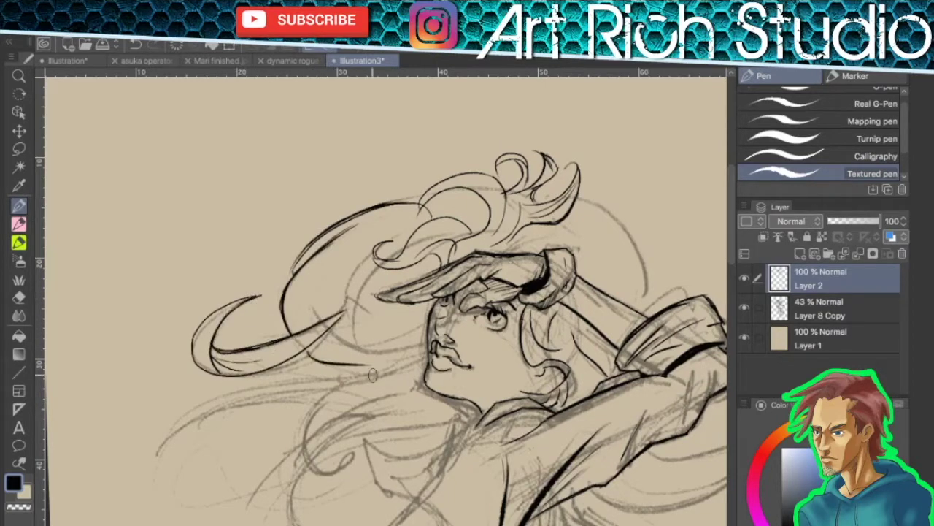
{"action": "left_click_drag", "start_coordinate": [427, 353], "coordinate": [349, 459]}
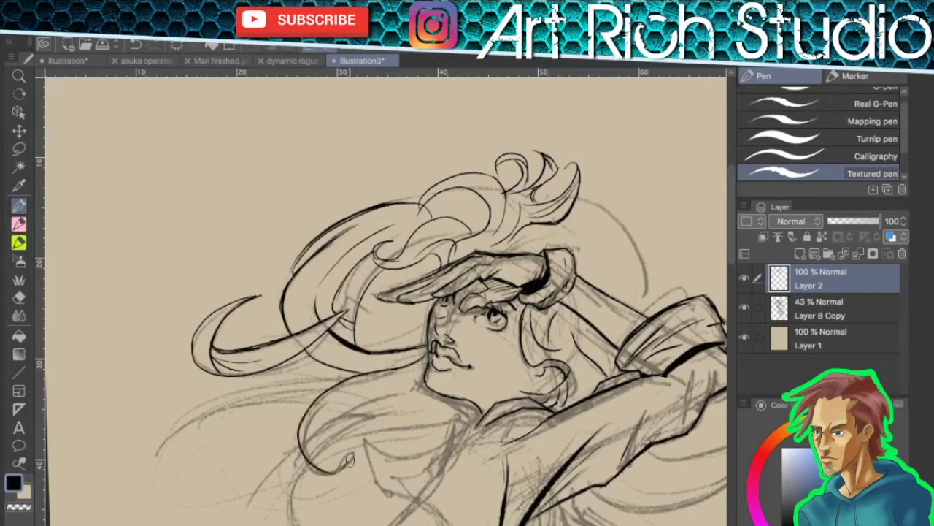
{"action": "left_click_drag", "start_coordinate": [391, 384], "coordinate": [307, 420]}
{"action": "left_click_drag", "start_coordinate": [321, 389], "coordinate": [158, 451]}
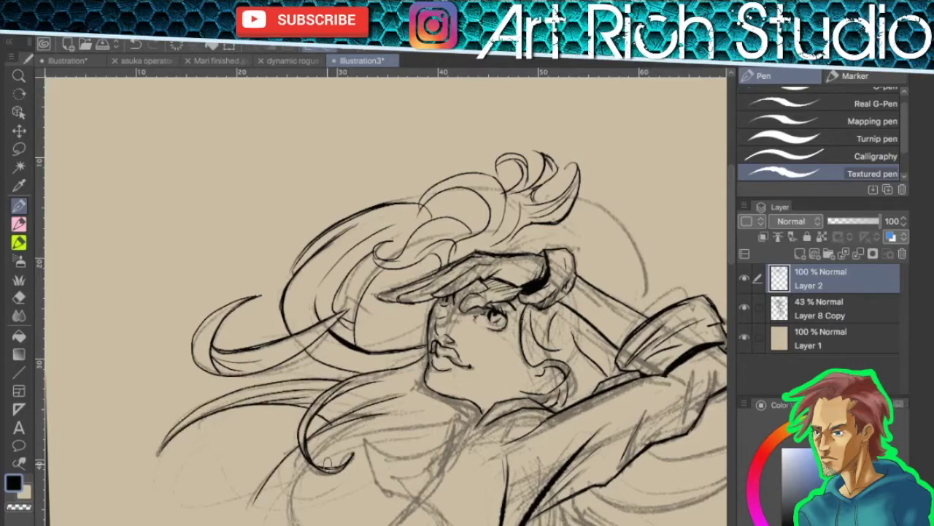
- Ink the pointed jacket collar below the chin with its inner fold lines
{"action": "scroll", "coordinate": [327, 462], "scroll_direction": "up", "scroll_amount": 4}
{"action": "scroll", "coordinate": [450, 255], "scroll_direction": "down", "scroll_amount": 4}
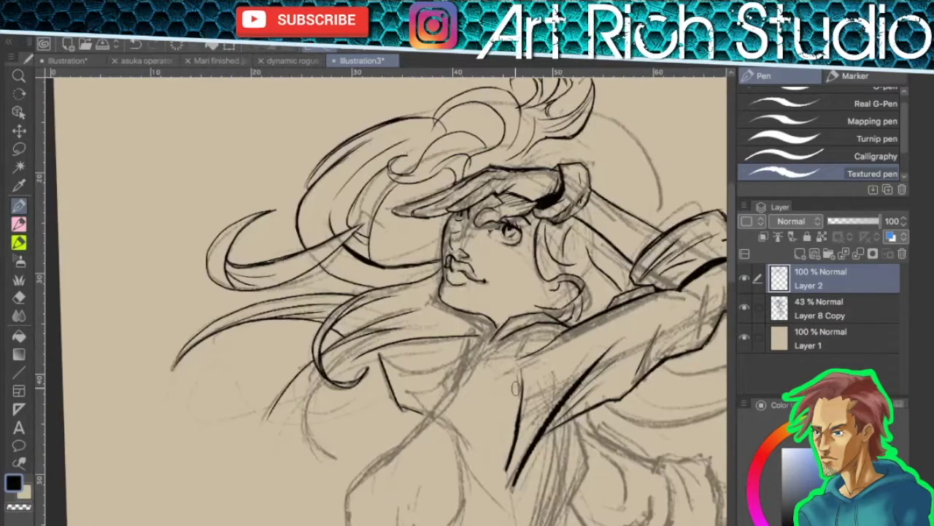
{"action": "scroll", "coordinate": [409, 292], "scroll_direction": "down", "scroll_amount": 3}
{"action": "left_click_drag", "start_coordinate": [329, 256], "coordinate": [378, 322]}
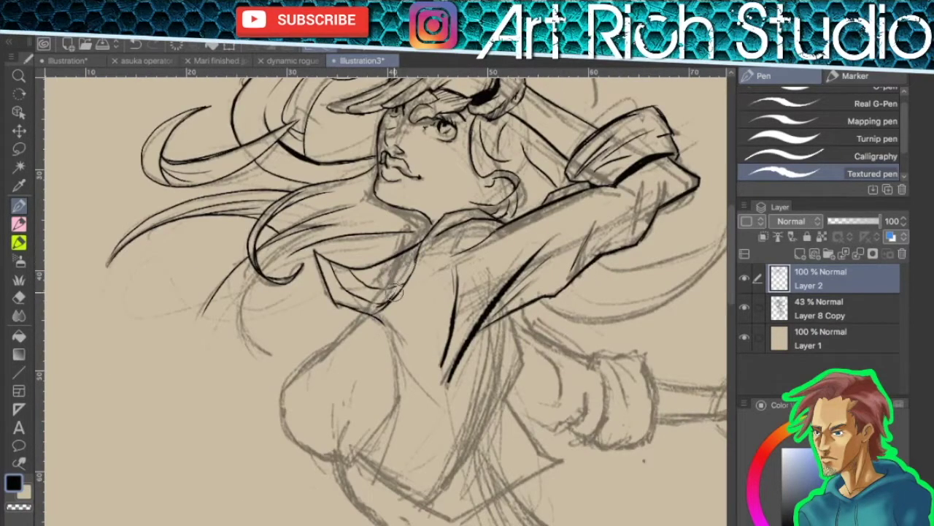
- Ink the jacket's front edge and angular lower hem, and hatch the dark fold under the raised arm
{"action": "mouse_move", "coordinate": [405, 365]}
{"action": "left_mouse_down"}
{"action": "mouse_move", "coordinate": [351, 262]}
{"action": "mouse_move", "coordinate": [409, 110]}
{"action": "left_mouse_up"}
{"action": "mouse_move", "coordinate": [316, 248]}
{"action": "left_mouse_down"}
{"action": "mouse_move", "coordinate": [344, 359]}
{"action": "mouse_move", "coordinate": [465, 383]}
{"action": "left_mouse_up"}
{"action": "left_click_drag", "start_coordinate": [461, 305], "coordinate": [457, 383]}
{"action": "left_click_drag", "start_coordinate": [525, 244], "coordinate": [421, 321]}
{"action": "left_click_drag", "start_coordinate": [507, 276], "coordinate": [459, 315]}
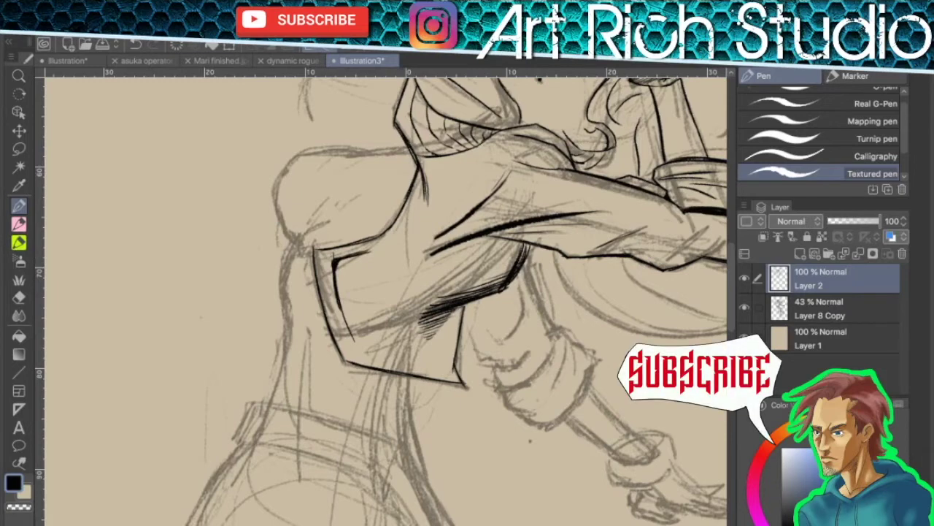
- Ink the chest outline and continue the body contour along the waist, hip and outer thigh
{"action": "left_click_drag", "start_coordinate": [301, 154], "coordinate": [300, 271]}
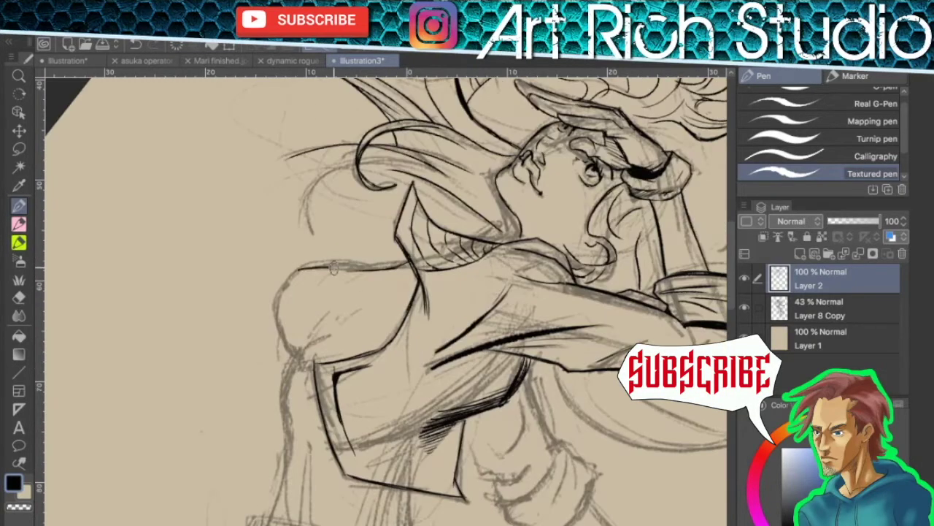
{"action": "left_click_drag", "start_coordinate": [282, 349], "coordinate": [559, 283]}
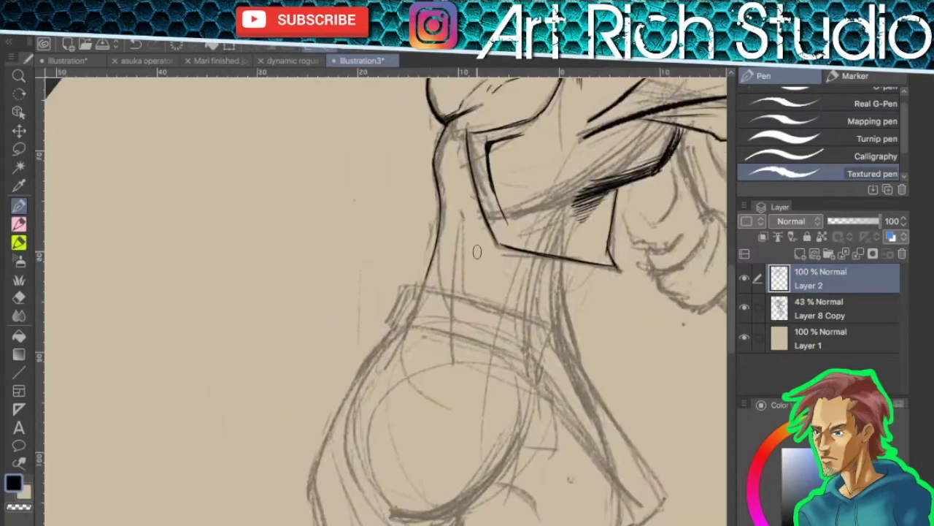
{"action": "left_click_drag", "start_coordinate": [411, 303], "coordinate": [468, 189]}
{"action": "left_click_drag", "start_coordinate": [435, 234], "coordinate": [387, 438]}
{"action": "left_click_drag", "start_coordinate": [388, 358], "coordinate": [454, 522]}
- Ink the upper and lower edges of the wide waistband and close its flared end
{"action": "left_click_drag", "start_coordinate": [454, 365], "coordinate": [237, 384]}
{"action": "left_click_drag", "start_coordinate": [223, 227], "coordinate": [495, 407]}
{"action": "mouse_move", "coordinate": [221, 224]}
{"action": "left_mouse_down"}
{"action": "mouse_move", "coordinate": [250, 188]}
{"action": "mouse_move", "coordinate": [499, 373]}
{"action": "left_mouse_up"}
{"action": "left_click_drag", "start_coordinate": [376, 221], "coordinate": [517, 381]}
{"action": "left_click_drag", "start_coordinate": [516, 383], "coordinate": [456, 422]}
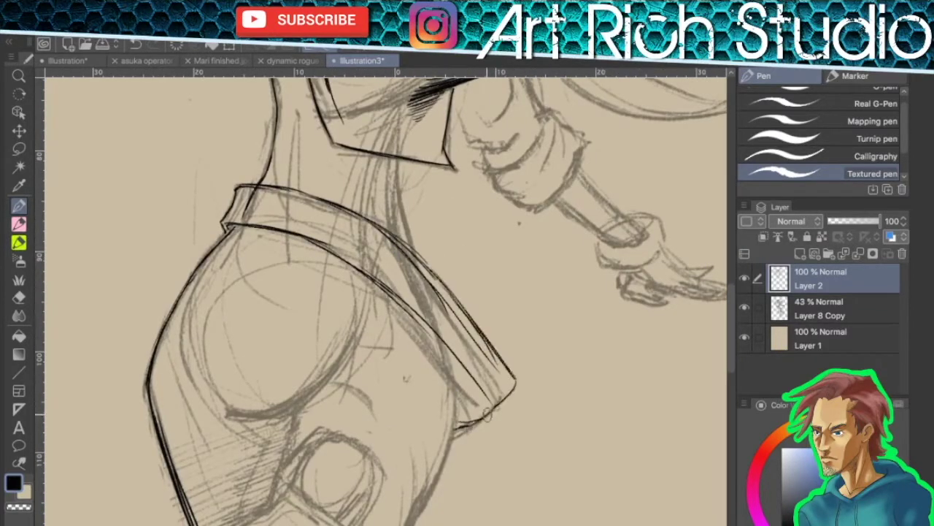
{"action": "left_click_drag", "start_coordinate": [374, 282], "coordinate": [478, 403]}
- Ink the far thigh contour with hatching, the curve under the buttock and the thigh crease lines
{"action": "left_click_drag", "start_coordinate": [479, 342], "coordinate": [539, 156]}
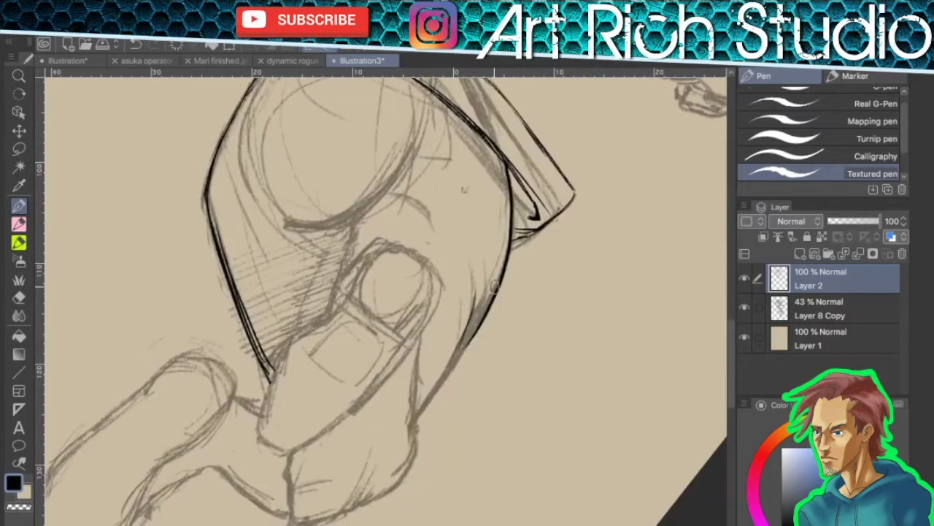
{"action": "left_click_drag", "start_coordinate": [471, 259], "coordinate": [504, 358]}
{"action": "left_click_drag", "start_coordinate": [414, 141], "coordinate": [428, 260]}
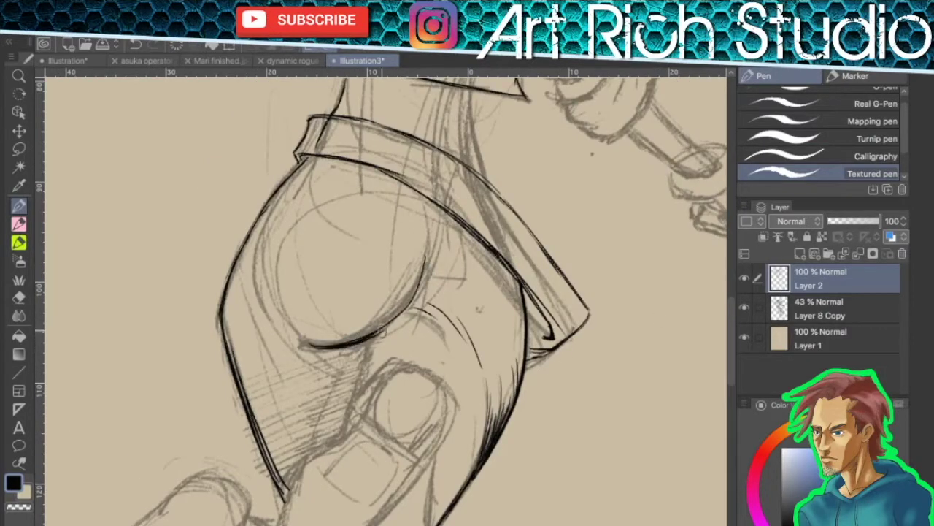
- Ink the upper foot's rounded sole with crease and hatching, and the bent knee beside it
{"action": "left_click_drag", "start_coordinate": [449, 407], "coordinate": [555, 243]}
{"action": "left_click_drag", "start_coordinate": [497, 340], "coordinate": [380, 403]}
{"action": "left_click_drag", "start_coordinate": [389, 322], "coordinate": [384, 395]}
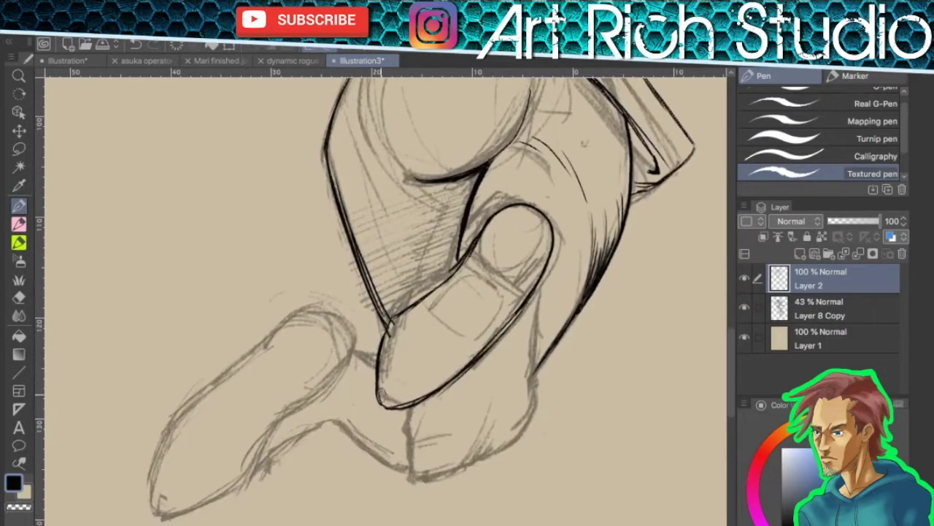
{"action": "left_click_drag", "start_coordinate": [484, 335], "coordinate": [544, 264]}
{"action": "left_click_drag", "start_coordinate": [545, 276], "coordinate": [526, 425]}
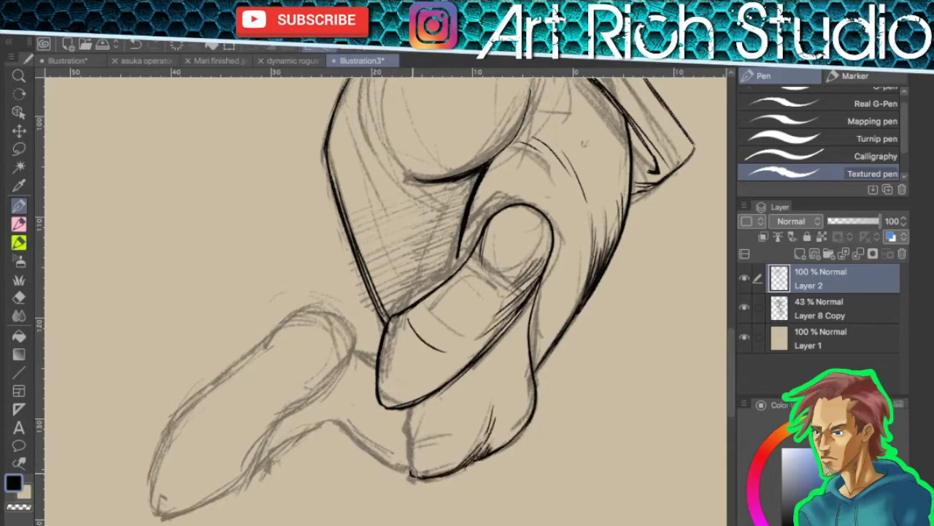
{"action": "left_click_drag", "start_coordinate": [409, 465], "coordinate": [444, 279]}
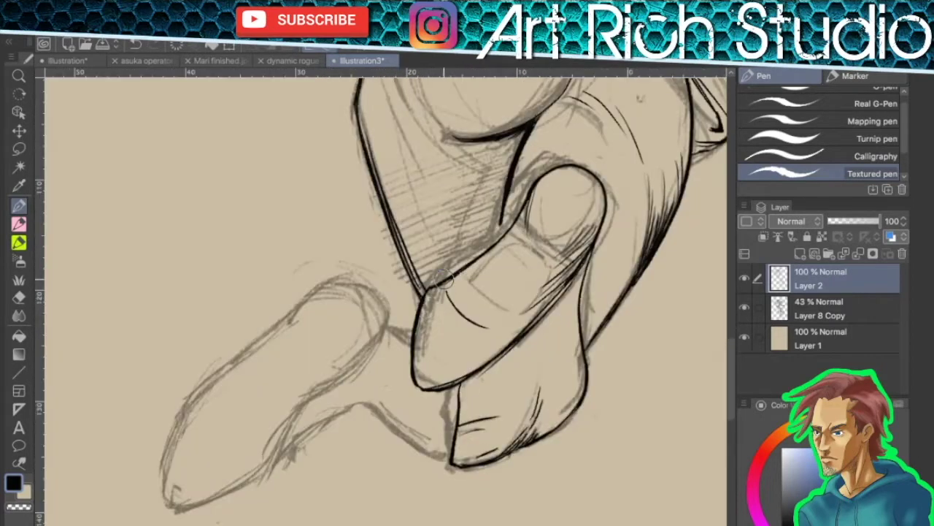
- Ink the lower foot's outline and the leg lines joining it, and add crease lines to the knee
{"action": "mouse_move", "coordinate": [285, 322]}
{"action": "left_mouse_down"}
{"action": "mouse_move", "coordinate": [278, 449]}
{"action": "mouse_move", "coordinate": [318, 427]}
{"action": "left_mouse_up"}
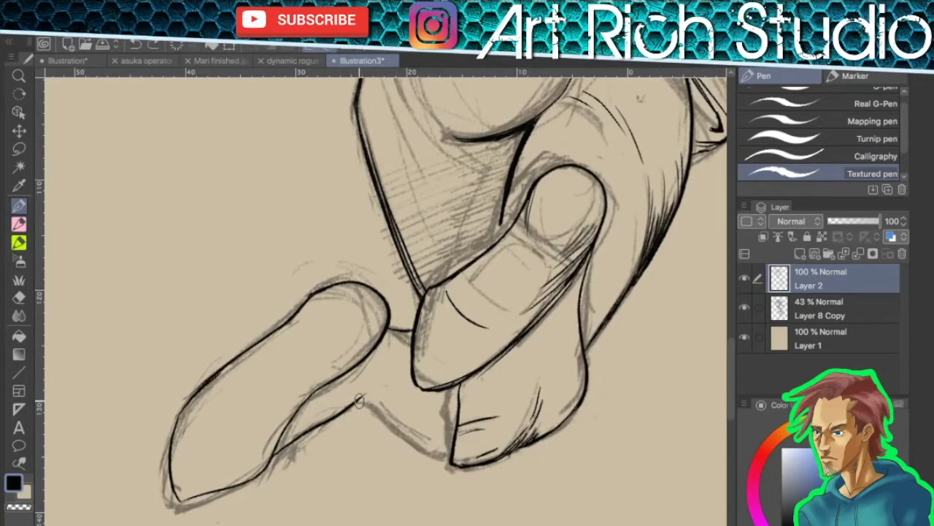
{"action": "scroll", "coordinate": [529, 411], "scroll_direction": "up", "scroll_amount": 5}
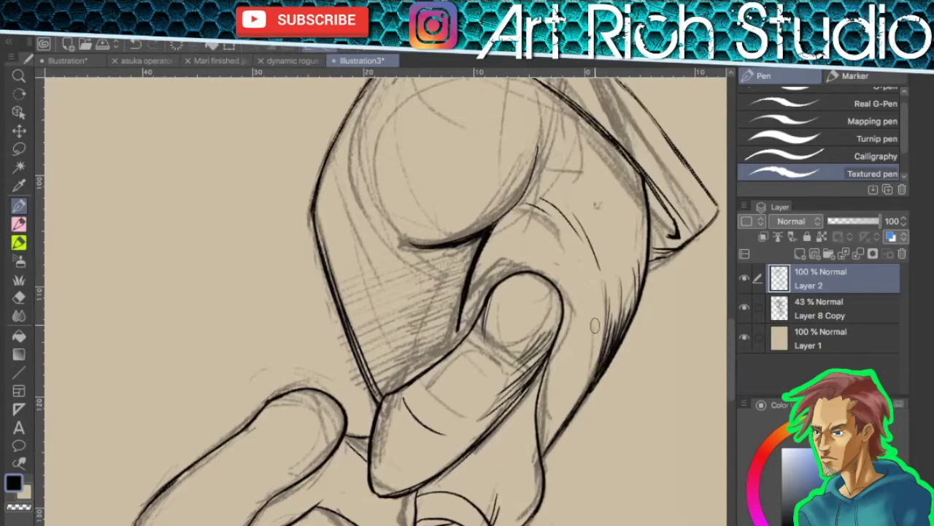
{"action": "left_click_drag", "start_coordinate": [454, 379], "coordinate": [465, 428]}
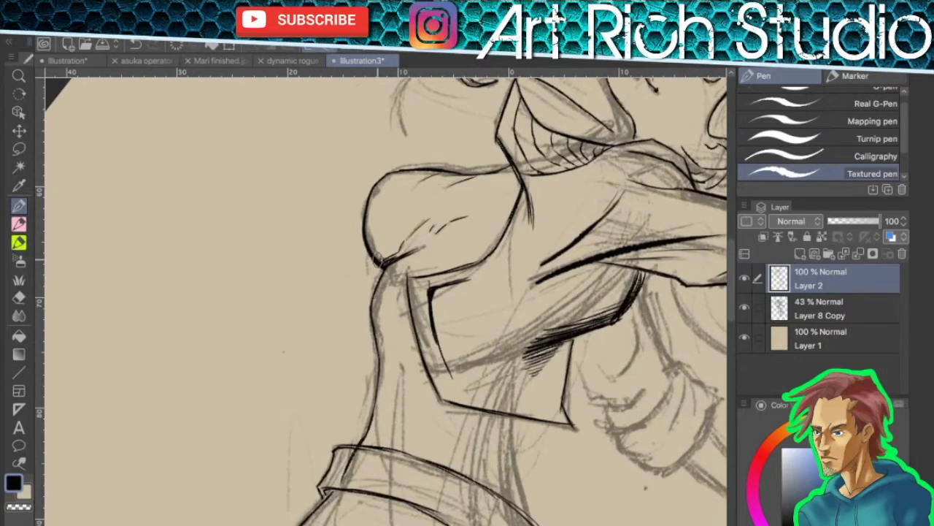
{"action": "scroll", "coordinate": [376, 259], "scroll_direction": "down", "scroll_amount": 10}
{"action": "left_click_drag", "start_coordinate": [376, 259], "coordinate": [417, 301]}
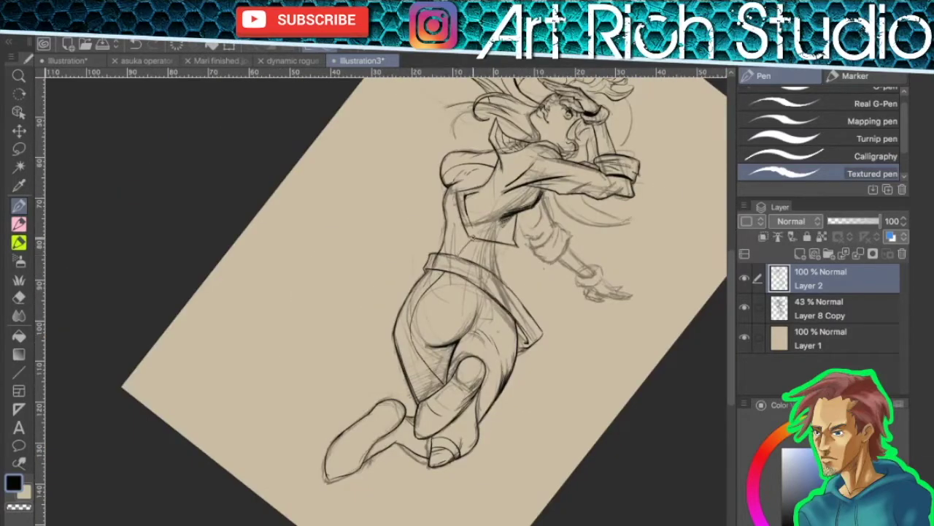
- Ink the curved, pointed strand emerging beyond the raised arm's cuff
{"action": "scroll", "coordinate": [583, 371], "scroll_direction": "up", "scroll_amount": 5}
{"action": "scroll", "coordinate": [565, 444], "scroll_direction": "down", "scroll_amount": 5}
{"action": "mouse_move", "coordinate": [566, 444]}
{"action": "left_mouse_down"}
{"action": "mouse_move", "coordinate": [603, 205]}
{"action": "mouse_move", "coordinate": [625, 256]}
{"action": "left_mouse_up"}
{"action": "scroll", "coordinate": [617, 222], "scroll_direction": "up", "scroll_amount": 4}
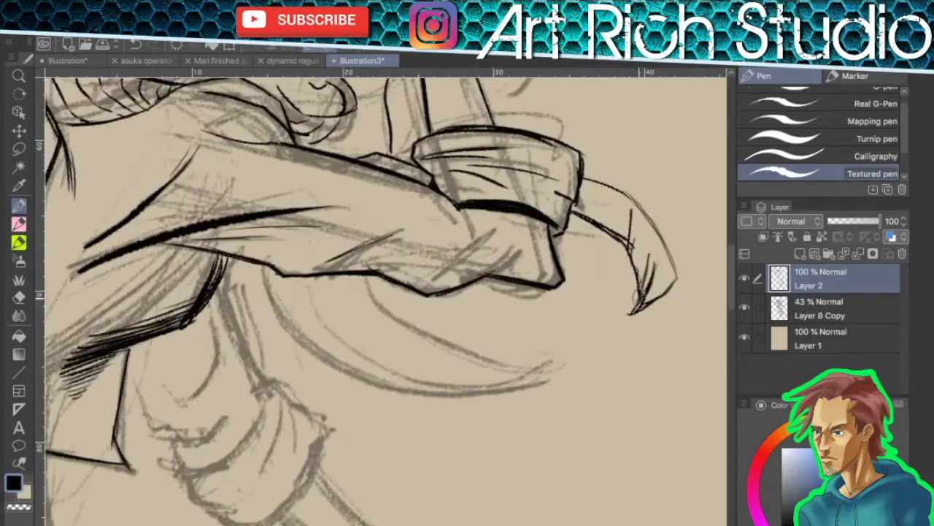
- Ink the outstretched arm's puffy rolled sleeve with its fold lines
{"action": "left_click_drag", "start_coordinate": [314, 285], "coordinate": [349, 365]}
{"action": "left_click_drag", "start_coordinate": [380, 252], "coordinate": [438, 409]}
{"action": "left_click_drag", "start_coordinate": [373, 328], "coordinate": [482, 460]}
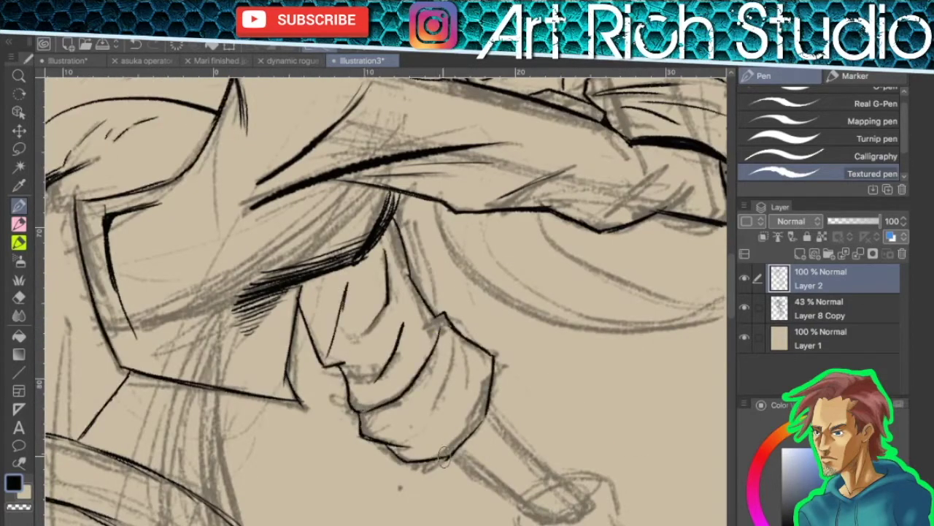
{"action": "left_click_drag", "start_coordinate": [438, 343], "coordinate": [467, 420]}
- Ink the outstretched forearm, its wristband and the open hand with fingers, undoing the last stray stroke
{"action": "left_click_drag", "start_coordinate": [399, 213], "coordinate": [493, 311]}
{"action": "left_click_drag", "start_coordinate": [427, 316], "coordinate": [497, 359]}
{"action": "left_click_drag", "start_coordinate": [432, 329], "coordinate": [500, 314]}
{"action": "left_click_drag", "start_coordinate": [536, 387], "coordinate": [613, 394]}
{"action": "left_click_drag", "start_coordinate": [482, 401], "coordinate": [517, 412]}
{"action": "mouse_move", "coordinate": [593, 380]}
{"action": "left_mouse_down"}
{"action": "mouse_move", "coordinate": [591, 405]}
{"action": "mouse_move", "coordinate": [549, 372]}
{"action": "left_mouse_up"}
{"action": "key", "text": "ctrl+z"}
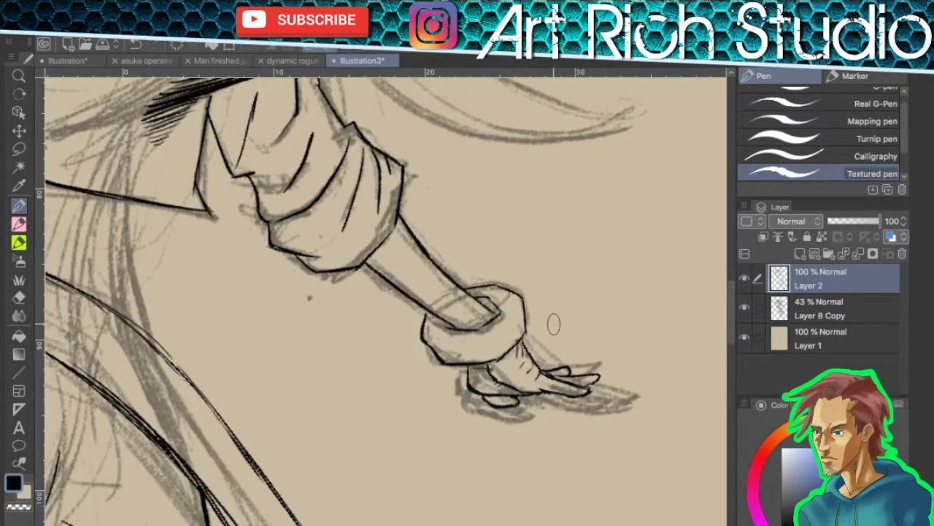
- Ink the remaining hair locks: the hanging strands near the collar, the sweep behind the elbow and the curls behind the head
{"action": "scroll", "coordinate": [479, 371], "scroll_direction": "down", "scroll_amount": 5}
{"action": "scroll", "coordinate": [387, 292], "scroll_direction": "up", "scroll_amount": 5}
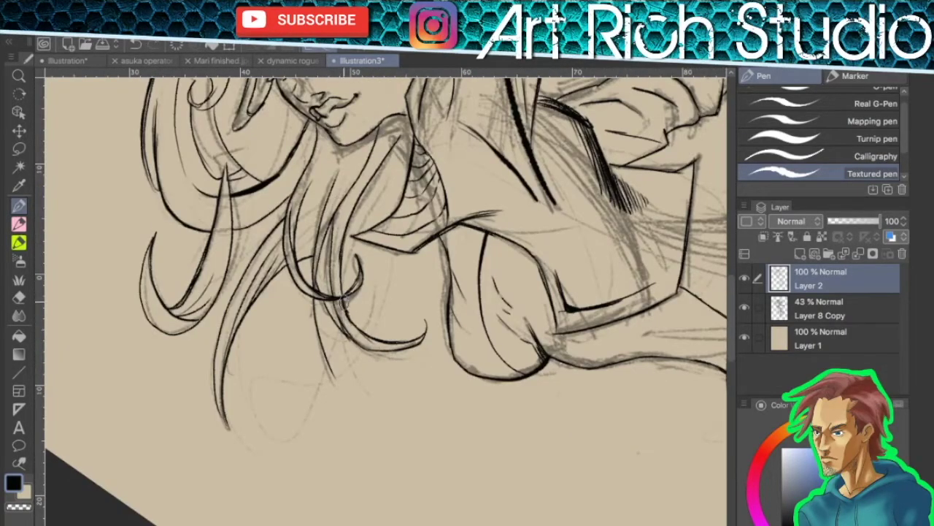
{"action": "left_click_drag", "start_coordinate": [365, 292], "coordinate": [436, 314]}
{"action": "mouse_move", "coordinate": [444, 182]}
{"action": "left_mouse_down"}
{"action": "mouse_move", "coordinate": [484, 314]}
{"action": "mouse_move", "coordinate": [406, 400]}
{"action": "left_mouse_up"}
{"action": "left_click_drag", "start_coordinate": [237, 217], "coordinate": [257, 191]}
{"action": "left_click_drag", "start_coordinate": [269, 210], "coordinate": [262, 236]}
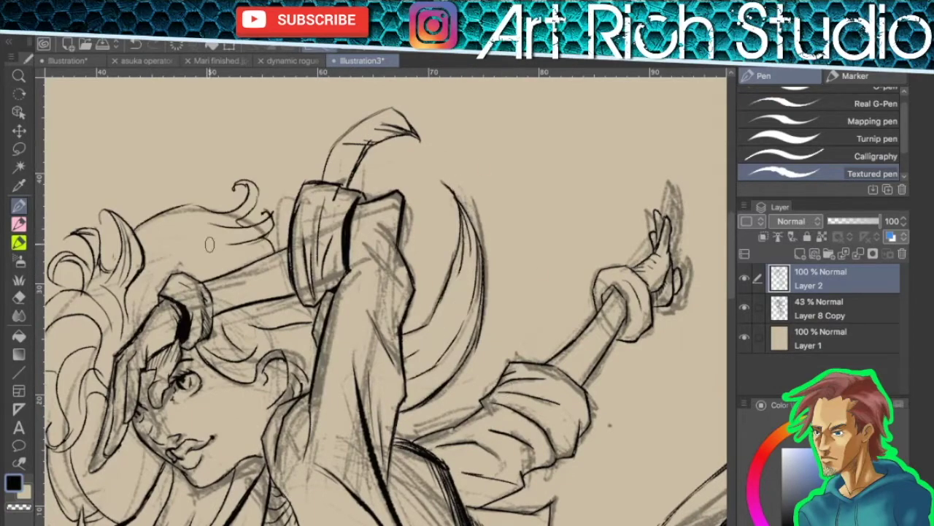
- Hide the Layer 8 Copy sketch layer and add seam lines and hatching to the jacket hem and waistband
{"action": "key", "text": "ctrl+0"}
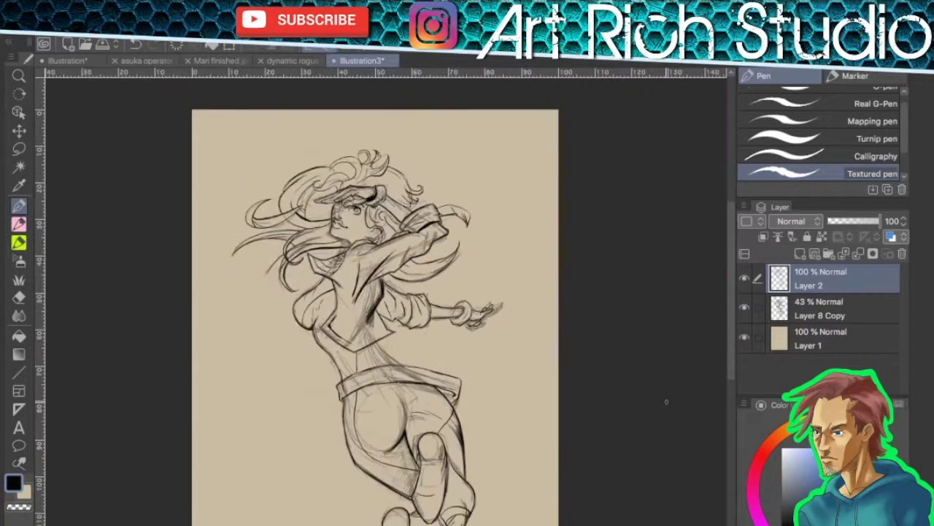
{"action": "scroll", "coordinate": [323, 293], "scroll_direction": "up", "scroll_amount": 5}
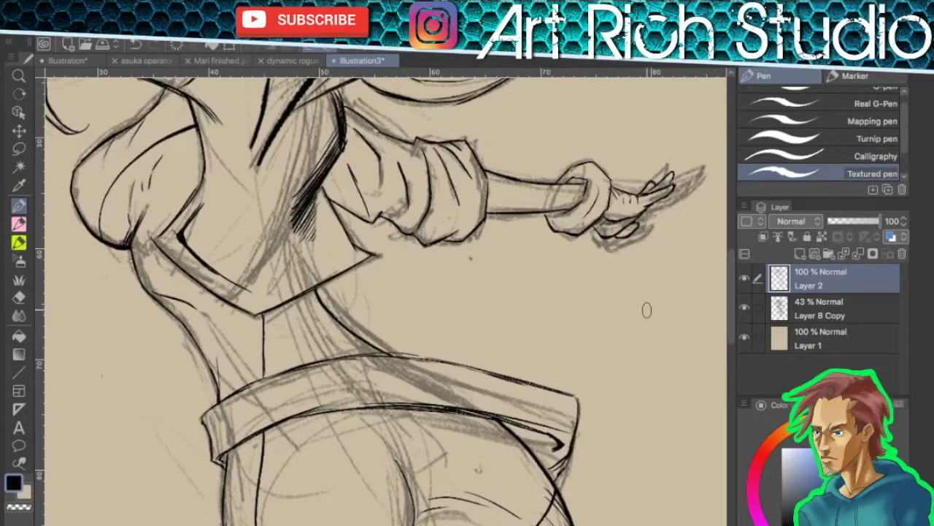
{"action": "scroll", "coordinate": [501, 297], "scroll_direction": "down", "scroll_amount": 3}
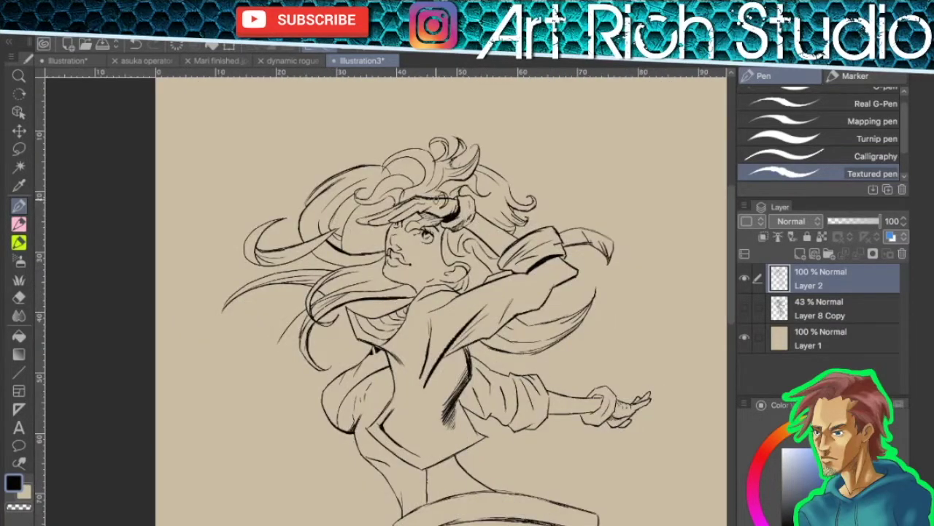
{"action": "scroll", "coordinate": [441, 195], "scroll_direction": "up", "scroll_amount": 3}
{"action": "scroll", "coordinate": [389, 299], "scroll_direction": "down", "scroll_amount": 10}
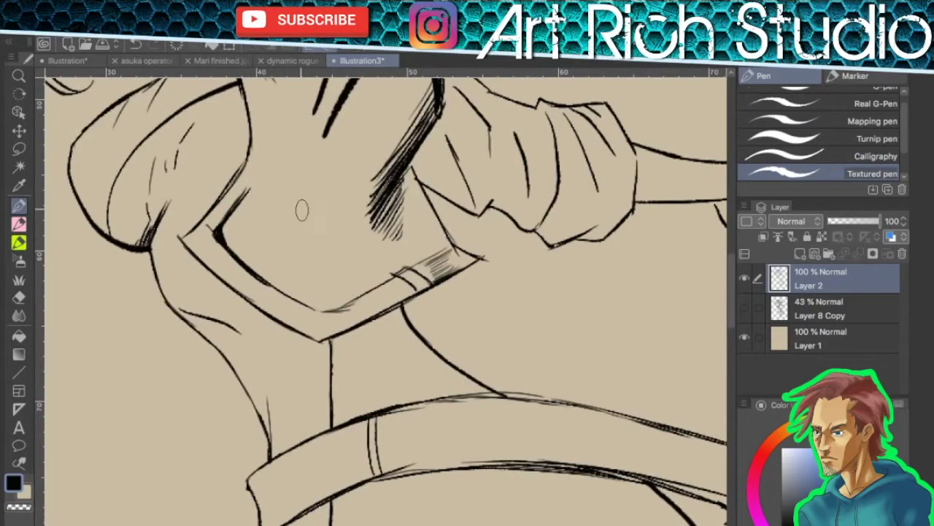
- Ink a hatched ribbon end hanging from the outstretched sleeve and a strap around the jacket's side below the chest
{"action": "scroll", "coordinate": [302, 211], "scroll_direction": "right", "scroll_amount": 5}
{"action": "scroll", "coordinate": [385, 285], "scroll_direction": "down", "scroll_amount": 5}
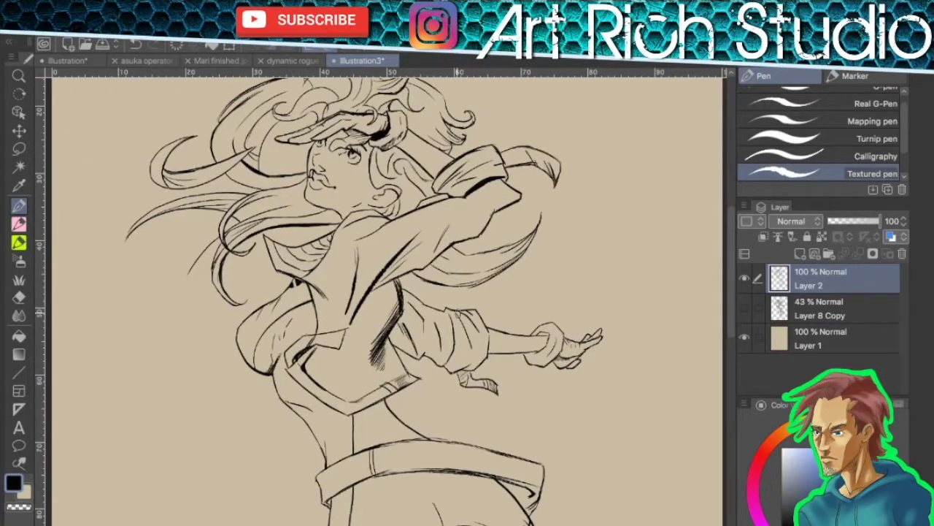
{"action": "scroll", "coordinate": [336, 464], "scroll_direction": "up", "scroll_amount": 2}
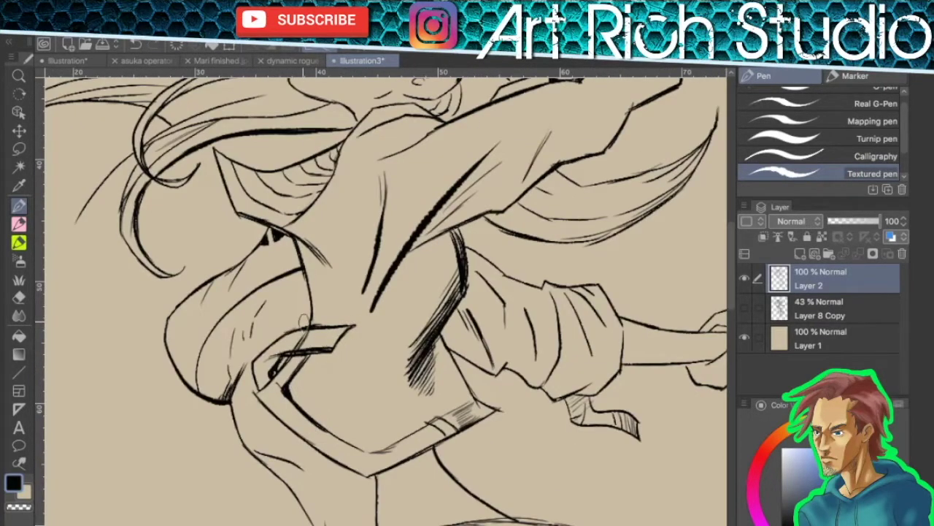
{"action": "scroll", "coordinate": [380, 292], "scroll_direction": "down", "scroll_amount": 3}
{"action": "scroll", "coordinate": [380, 292], "scroll_direction": "up", "scroll_amount": 3}
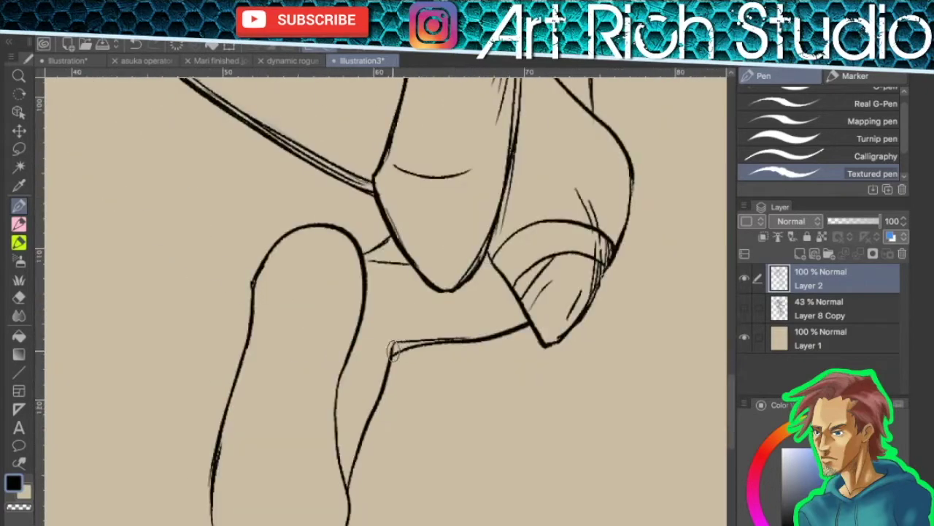
- Add hatching to the raised boot and the shadowed side of the thigh
{"action": "scroll", "coordinate": [380, 292], "scroll_direction": "down", "scroll_amount": 2}
{"action": "scroll", "coordinate": [379, 292], "scroll_direction": "up", "scroll_amount": 5}
{"action": "left_click_drag", "start_coordinate": [387, 173], "coordinate": [552, 90]}
{"action": "scroll", "coordinate": [566, 209], "scroll_direction": "down", "scroll_amount": 2}
{"action": "left_click_drag", "start_coordinate": [522, 197], "coordinate": [577, 194]}
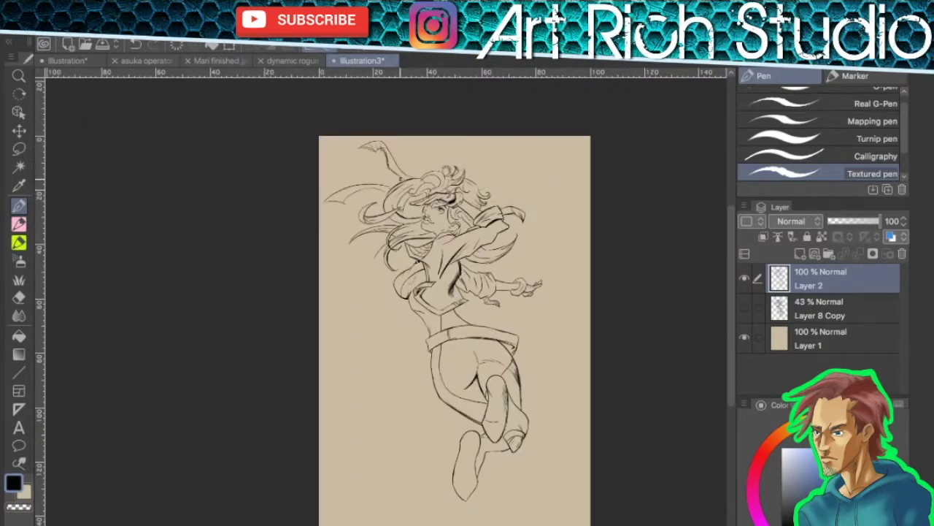
- Thicken the outlines of the two flying headband ribbons and hatch their folds
{"action": "scroll", "coordinate": [383, 172], "scroll_direction": "up", "scroll_amount": 4}
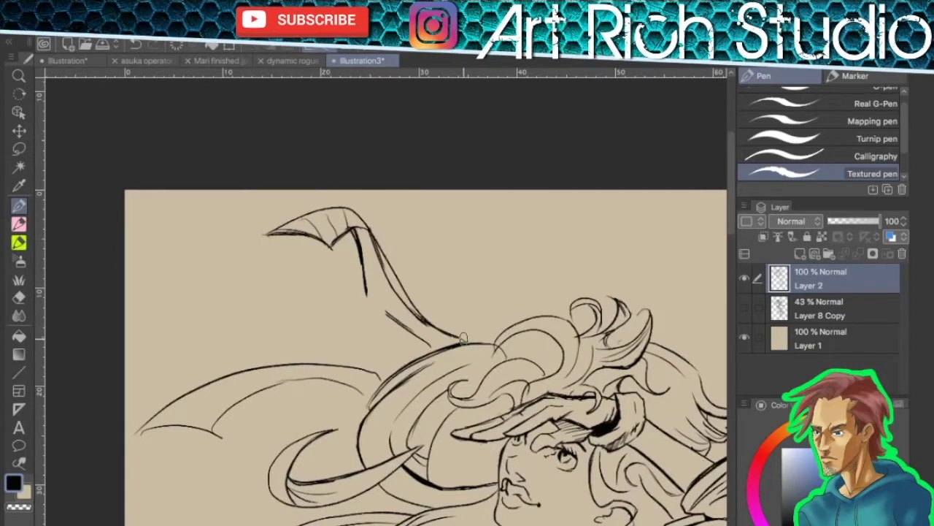
{"action": "left_click_drag", "start_coordinate": [414, 337], "coordinate": [387, 228]}
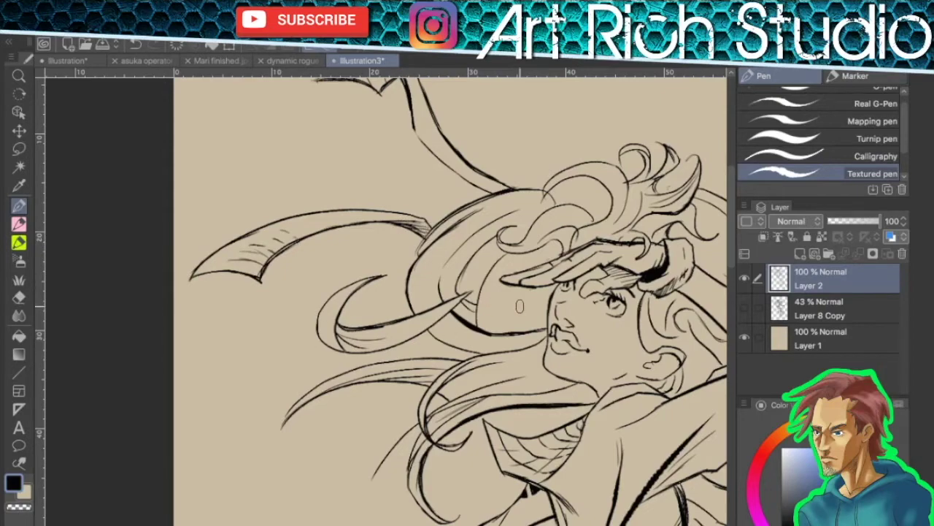
{"action": "scroll", "coordinate": [491, 305], "scroll_direction": "down", "scroll_amount": 2}
{"action": "left_click_drag", "start_coordinate": [343, 292], "coordinate": [205, 314]}
{"action": "scroll", "coordinate": [214, 295], "scroll_direction": "up", "scroll_amount": 1}
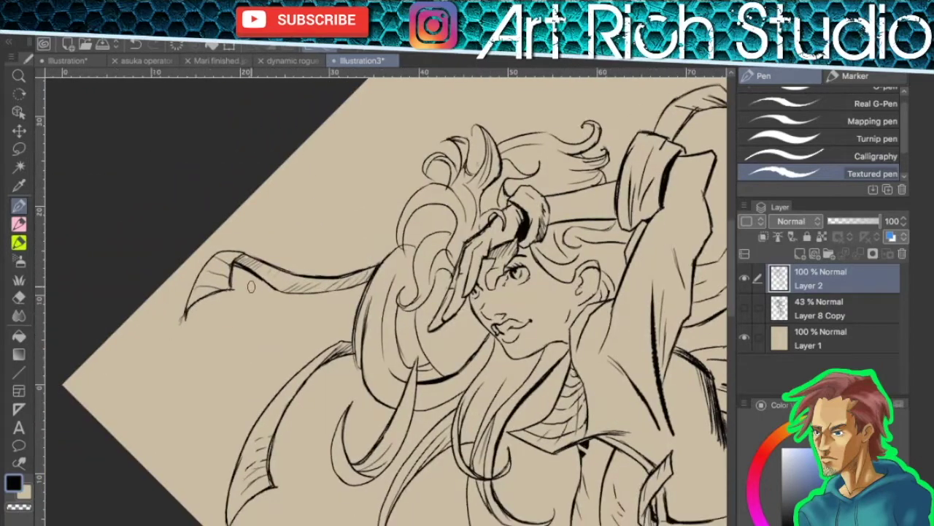
- Reset the canvas view and save the illustration as a new file named Rogue
{"action": "key", "text": "ctrl+shift+0"}
{"action": "key", "text": "ctrl+0"}
{"action": "key", "text": "ctrl+shift+s"}
{"action": "type", "text": "Rogue"}
{"action": "key", "text": "Return"}
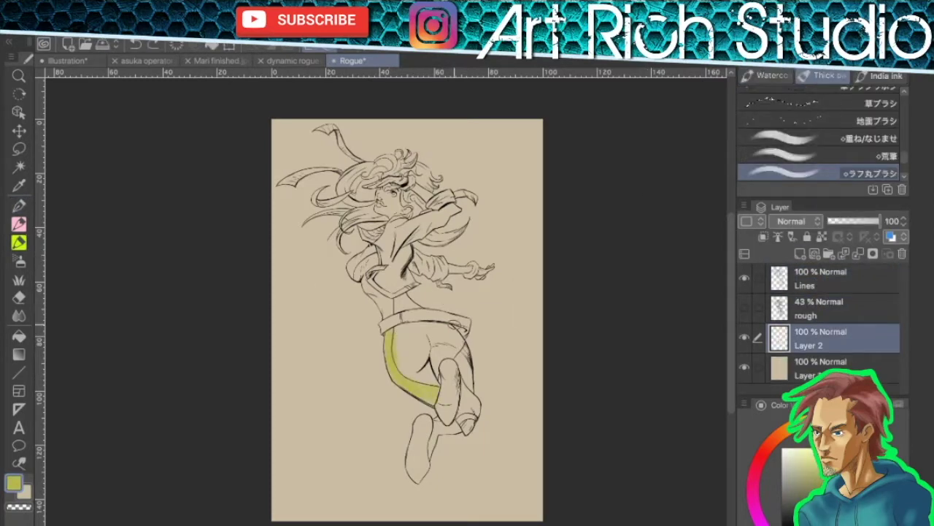
- Undo the yellow stroke on the thigh and auto-select the suit's central panels, boots and gloves, referring to all layers
{"action": "key", "text": "ctrl+z"}
{"action": "key", "text": "w"}
{"action": "left_click", "coordinate": [438, 401]}
{"action": "scroll", "coordinate": [438, 400], "scroll_direction": "up", "scroll_amount": 3}
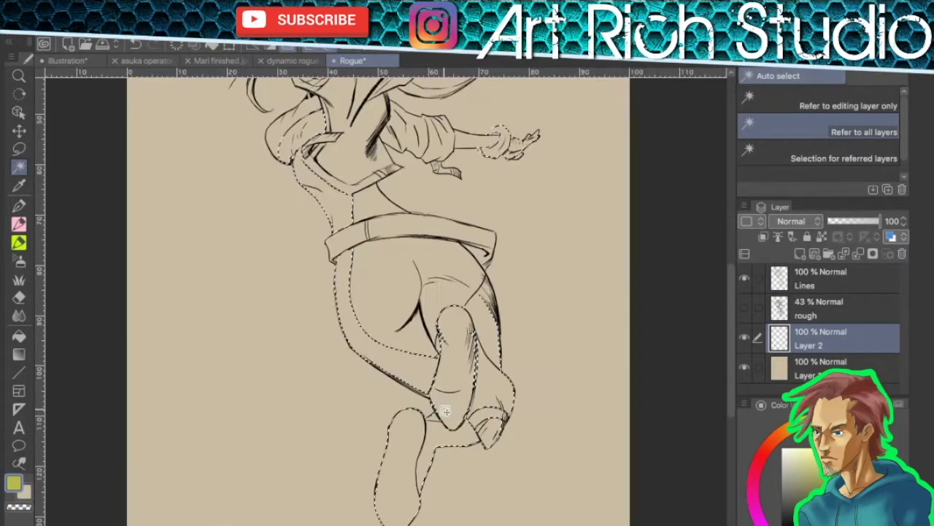
{"action": "scroll", "coordinate": [447, 411], "scroll_direction": "down", "scroll_amount": 2}
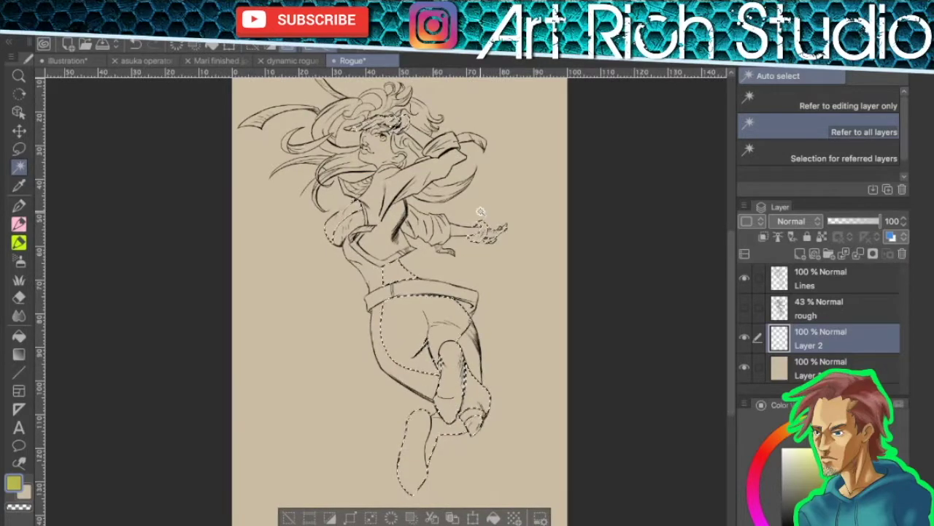
- Lasso the missed areas along the raised glove, chest panel and boots to complete the selection
{"action": "scroll", "coordinate": [398, 120], "scroll_direction": "up", "scroll_amount": 3}
{"action": "key", "text": "m"}
{"action": "mouse_move", "coordinate": [409, 245]}
{"action": "left_mouse_down"}
{"action": "mouse_move", "coordinate": [358, 255]}
{"action": "mouse_move", "coordinate": [443, 305]}
{"action": "left_mouse_up"}
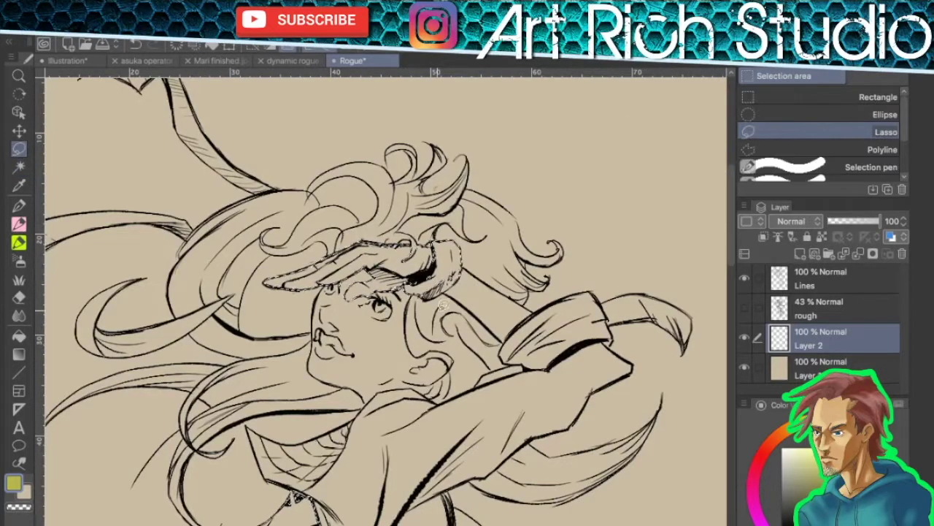
{"action": "scroll", "coordinate": [443, 305], "scroll_direction": "down", "scroll_amount": 1}
{"action": "mouse_move", "coordinate": [511, 475]}
{"action": "left_mouse_down"}
{"action": "mouse_move", "coordinate": [365, 425]}
{"action": "mouse_move", "coordinate": [326, 431]}
{"action": "mouse_move", "coordinate": [378, 365]}
{"action": "left_mouse_up"}
{"action": "scroll", "coordinate": [377, 364], "scroll_direction": "down", "scroll_amount": 5}
{"action": "scroll", "coordinate": [525, 367], "scroll_direction": "up", "scroll_amount": 2}
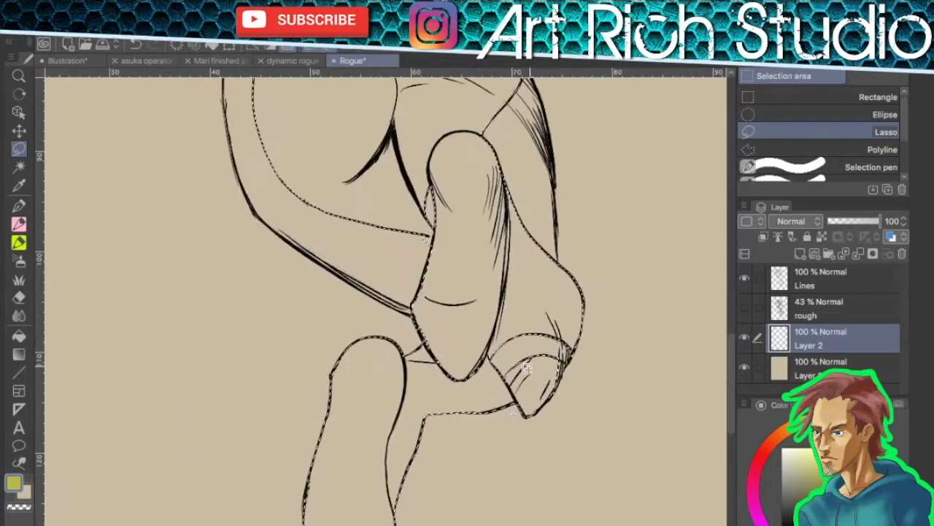
{"action": "scroll", "coordinate": [526, 367], "scroll_direction": "up", "scroll_amount": 1}
{"action": "scroll", "coordinate": [442, 219], "scroll_direction": "down", "scroll_amount": 2}
- Fill the selected suit panels, boots and gloves with yellow on Layer 2 and recolor them a brighter yellow
{"action": "key", "text": "g"}
{"action": "left_click", "coordinate": [442, 219]}
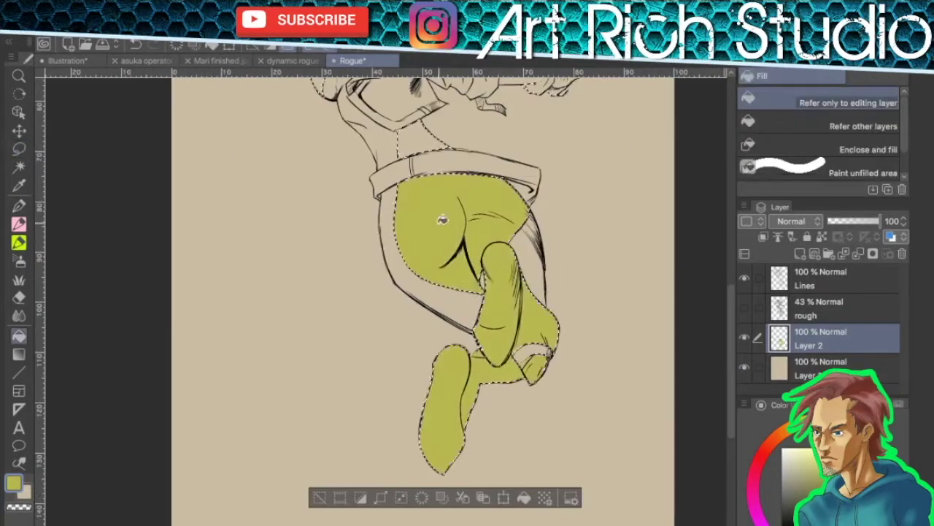
{"action": "scroll", "coordinate": [443, 219], "scroll_direction": "down", "scroll_amount": 2}
{"action": "key", "text": "g"}
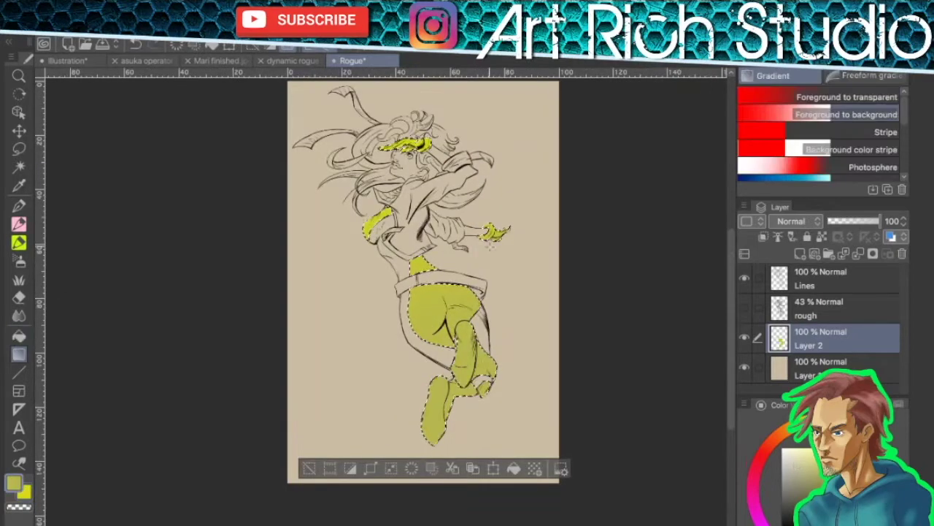
{"action": "key", "text": "m"}
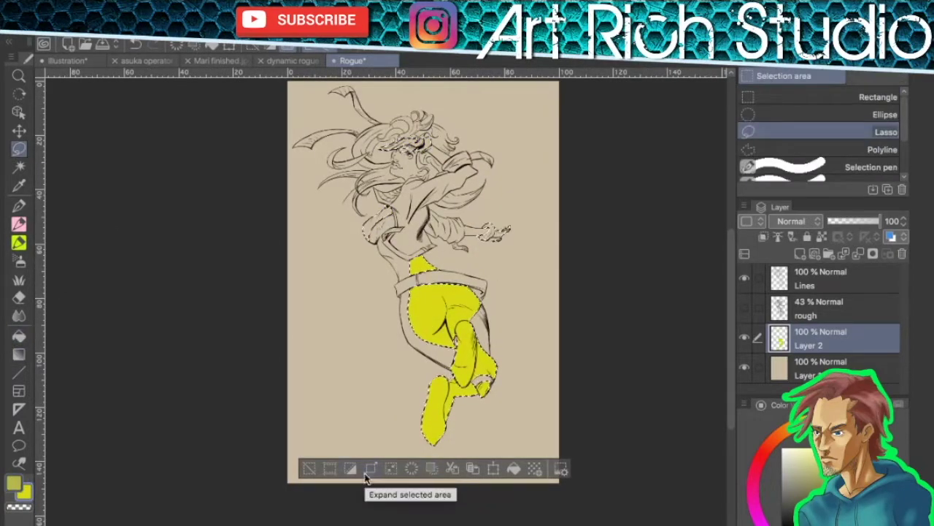
- Shade the lower legs, boots and outer hip with darker yellow using the ◇ラフ丸ブラシ brush
{"action": "key", "text": "b"}
{"action": "scroll", "coordinate": [447, 371], "scroll_direction": "up", "scroll_amount": 2}
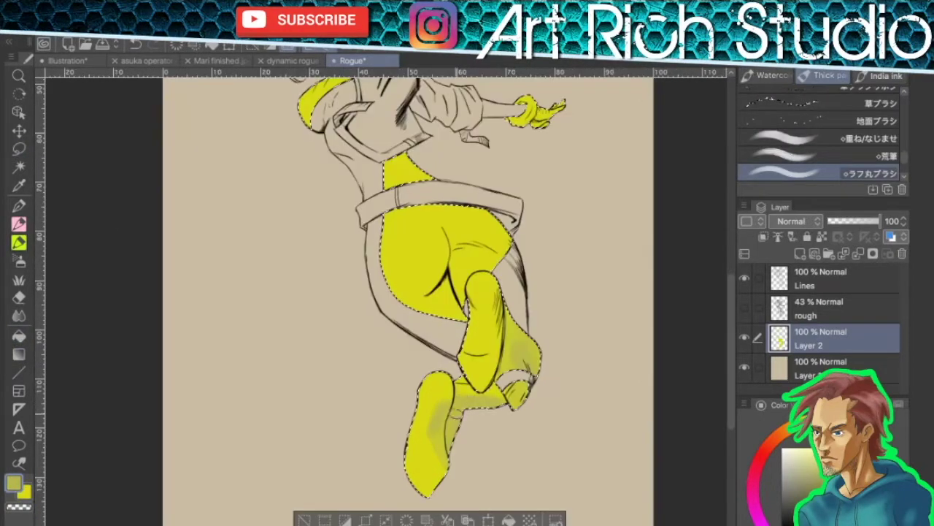
{"action": "left_click", "coordinate": [514, 343], "text": "alt"}
{"action": "mouse_move", "coordinate": [515, 343]}
{"action": "left_mouse_down"}
{"action": "mouse_move", "coordinate": [529, 379]}
{"action": "mouse_move", "coordinate": [522, 350]}
{"action": "left_mouse_up"}
{"action": "left_click_drag", "start_coordinate": [504, 241], "coordinate": [488, 219]}
- Lasso the inner thigh below the crease and shade it and the waist panel with dark brownish yellow
{"action": "key", "text": "m"}
{"action": "mouse_move", "coordinate": [515, 264]}
{"action": "left_mouse_down"}
{"action": "mouse_move", "coordinate": [537, 409]}
{"action": "mouse_move", "coordinate": [471, 273]}
{"action": "left_mouse_up"}
{"action": "key", "text": "b"}
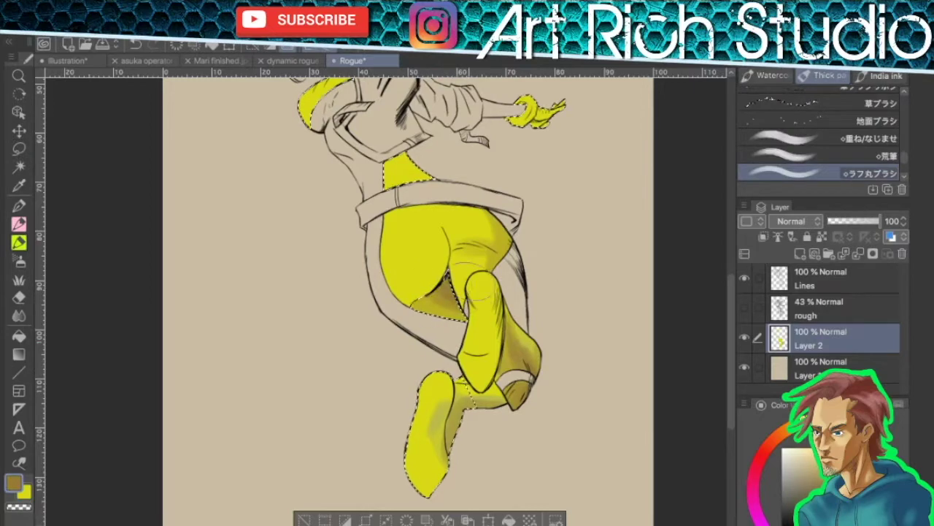
{"action": "scroll", "coordinate": [563, 292], "scroll_direction": "down", "scroll_amount": 3}
{"action": "scroll", "coordinate": [559, 261], "scroll_direction": "up", "scroll_amount": 3}
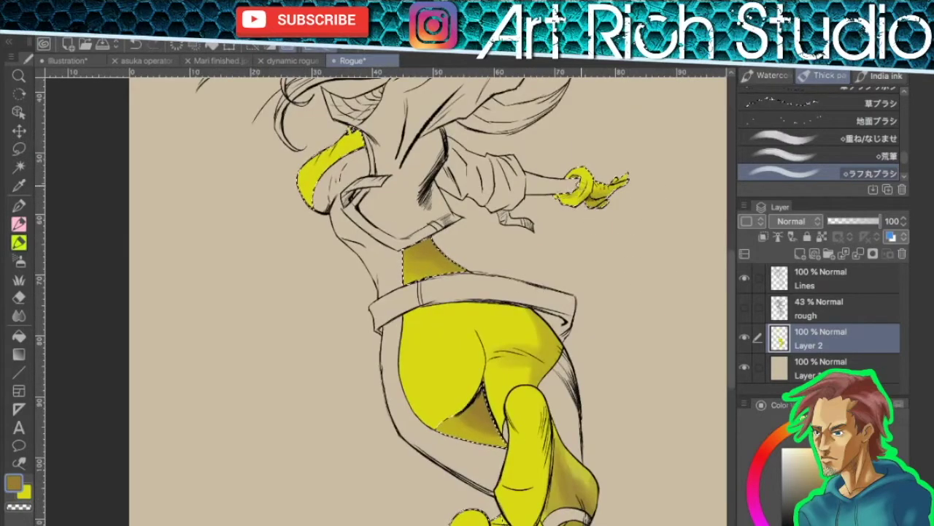
- Shade the gloves and paint pale yellow highlights on both gloves and the chest panel
{"action": "scroll", "coordinate": [638, 257], "scroll_direction": "up", "scroll_amount": 5}
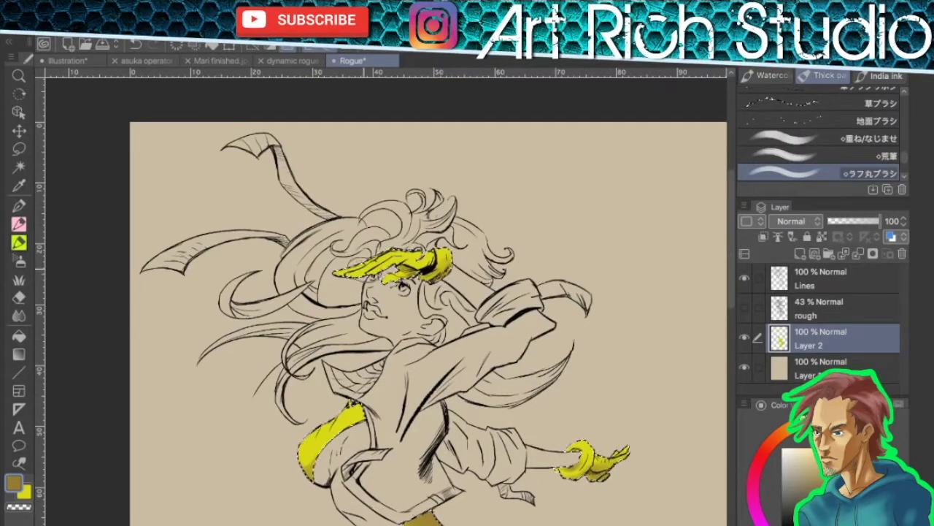
{"action": "key", "text": "comma"}
{"action": "key", "text": "comma"}
{"action": "key", "text": "period"}
{"action": "key", "text": "period"}
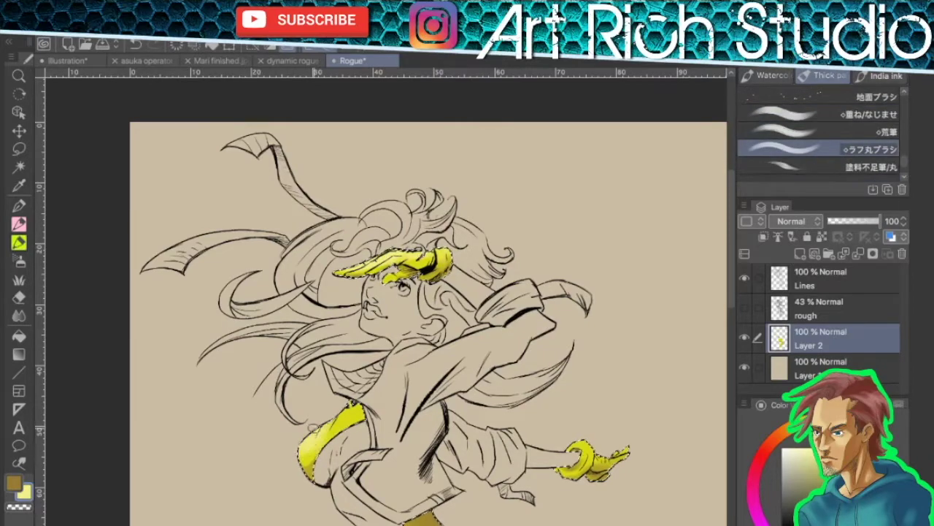
{"action": "scroll", "coordinate": [381, 281], "scroll_direction": "up", "scroll_amount": 3}
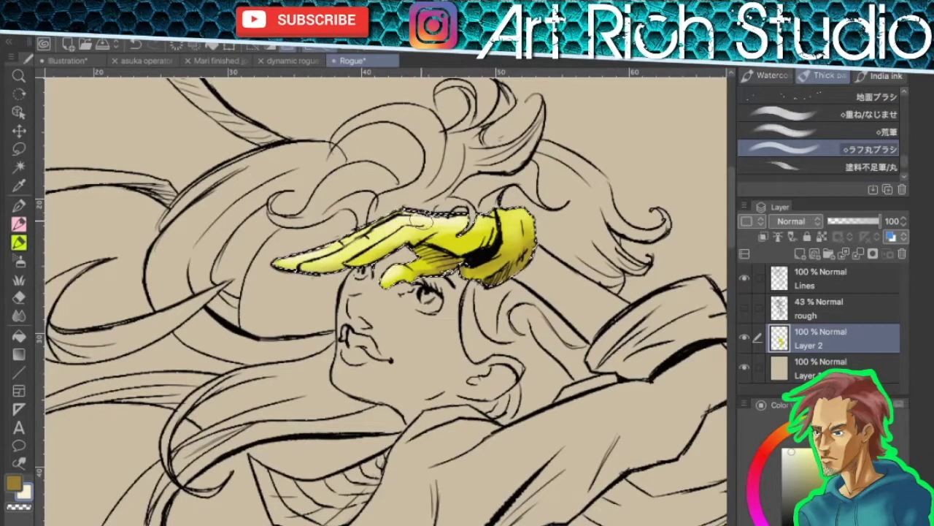
{"action": "scroll", "coordinate": [489, 289], "scroll_direction": "down", "scroll_amount": 3}
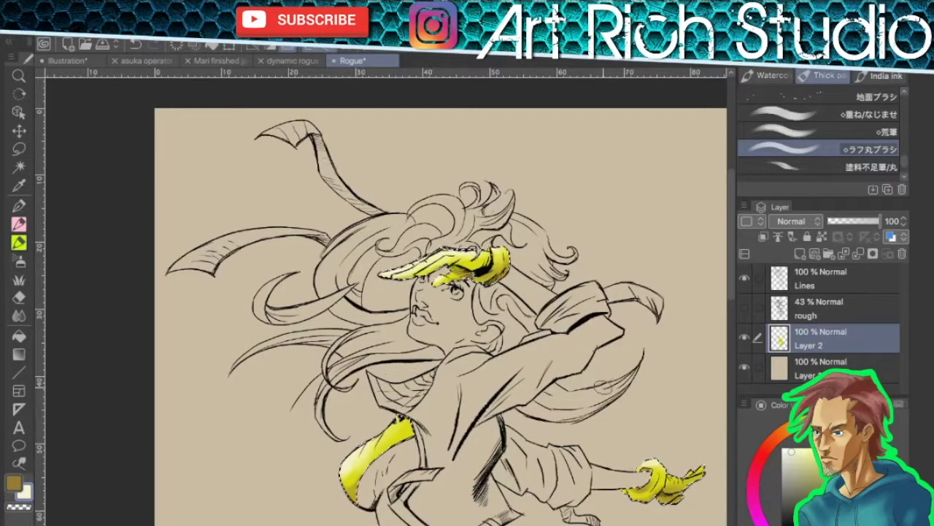
- Paint soft pale yellow highlights on the rounded hips and upper thigh, with darker shading along their edges
{"action": "scroll", "coordinate": [438, 292], "scroll_direction": "down", "scroll_amount": 5}
{"action": "key", "text": "m"}
{"action": "key", "text": "b"}
{"action": "mouse_move", "coordinate": [438, 395]}
{"action": "left_mouse_down"}
{"action": "mouse_move", "coordinate": [482, 453]}
{"action": "mouse_move", "coordinate": [475, 468]}
{"action": "left_mouse_up"}
{"action": "mouse_move", "coordinate": [511, 372]}
{"action": "left_mouse_down"}
{"action": "mouse_move", "coordinate": [450, 403]}
{"action": "mouse_move", "coordinate": [525, 438]}
{"action": "left_mouse_up"}
{"action": "scroll", "coordinate": [451, 403], "scroll_direction": "down", "scroll_amount": 3}
{"action": "left_click_drag", "start_coordinate": [474, 398], "coordinate": [519, 424]}
{"action": "scroll", "coordinate": [574, 447], "scroll_direction": "up", "scroll_amount": 3}
- Lasso the raised front boot and paint its pale highlights and darker side shading
{"action": "key", "text": "m"}
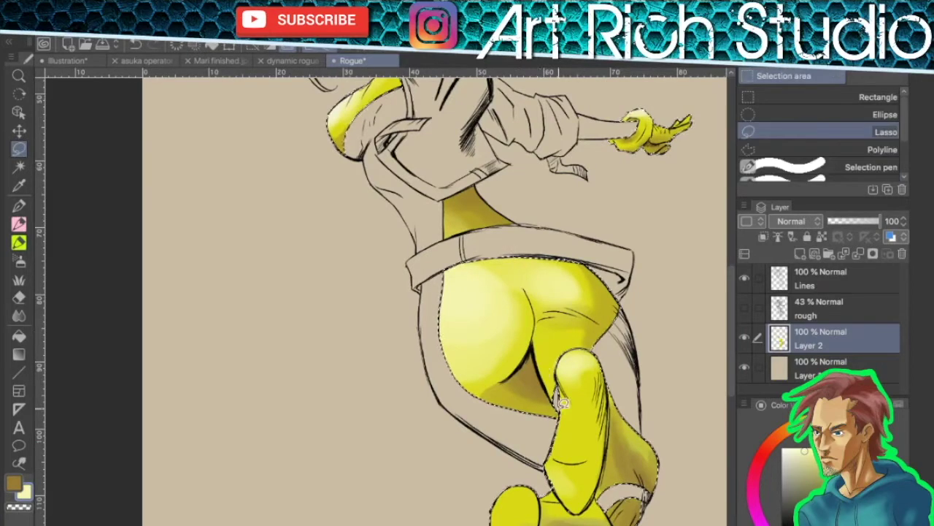
{"action": "key", "text": "b"}
{"action": "scroll", "coordinate": [575, 447], "scroll_direction": "down", "scroll_amount": 2}
{"action": "scroll", "coordinate": [438, 292], "scroll_direction": "right", "scroll_amount": 3}
{"action": "key", "text": "m"}
{"action": "mouse_move", "coordinate": [515, 383]}
{"action": "left_mouse_down"}
{"action": "mouse_move", "coordinate": [343, 511]}
{"action": "mouse_move", "coordinate": [511, 387]}
{"action": "left_mouse_up"}
{"action": "key", "text": "b"}
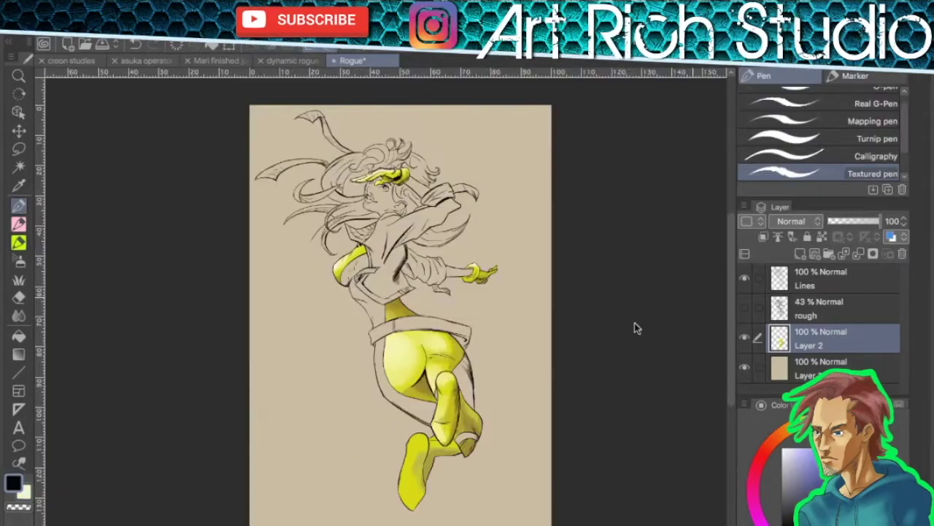
- Choose green, add a new layer beneath Layer 2 and auto-select the suit's side panels
{"action": "left_click", "coordinate": [876, 468]}
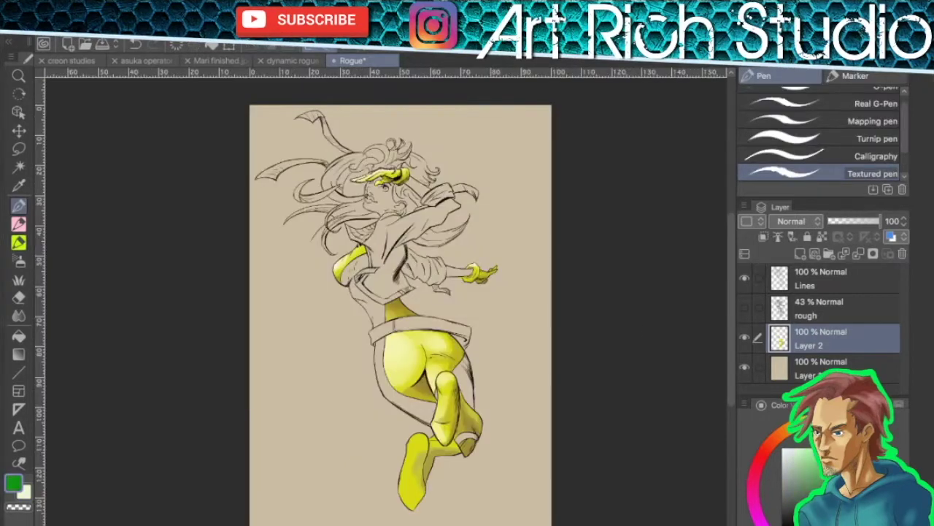
{"action": "left_click", "coordinate": [861, 367]}
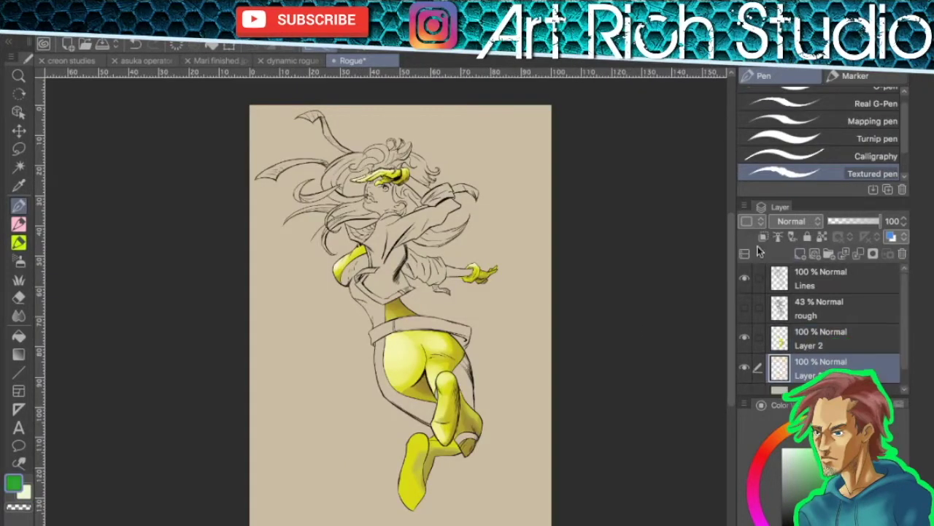
{"action": "key", "text": "ctrl+plus"}
{"action": "key", "text": "w"}
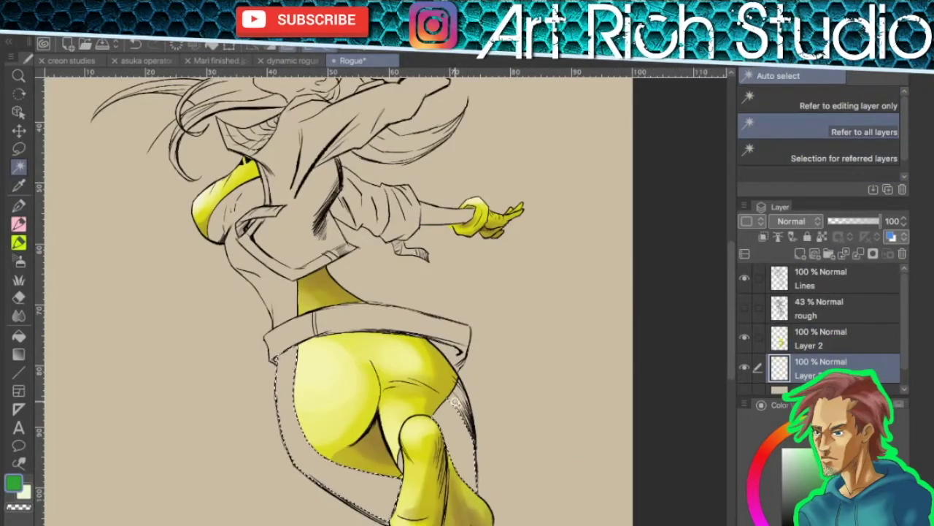
- Lasso the missed edges of the forearm, torso and thigh side panels to extend the selection
{"action": "key", "text": "m"}
{"action": "left_click_drag", "start_coordinate": [343, 166], "coordinate": [378, 159]}
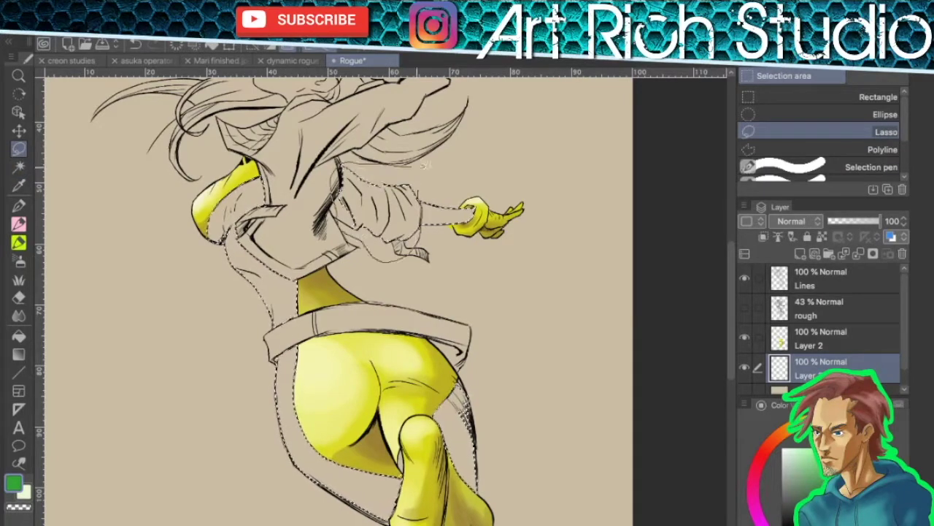
{"action": "scroll", "coordinate": [378, 159], "scroll_direction": "up", "scroll_amount": 3}
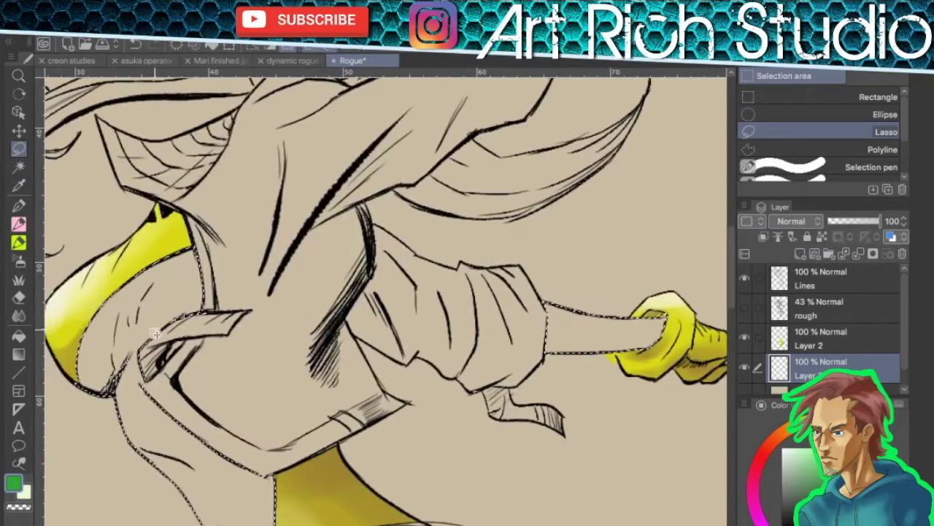
{"action": "scroll", "coordinate": [511, 334], "scroll_direction": "down", "scroll_amount": 5}
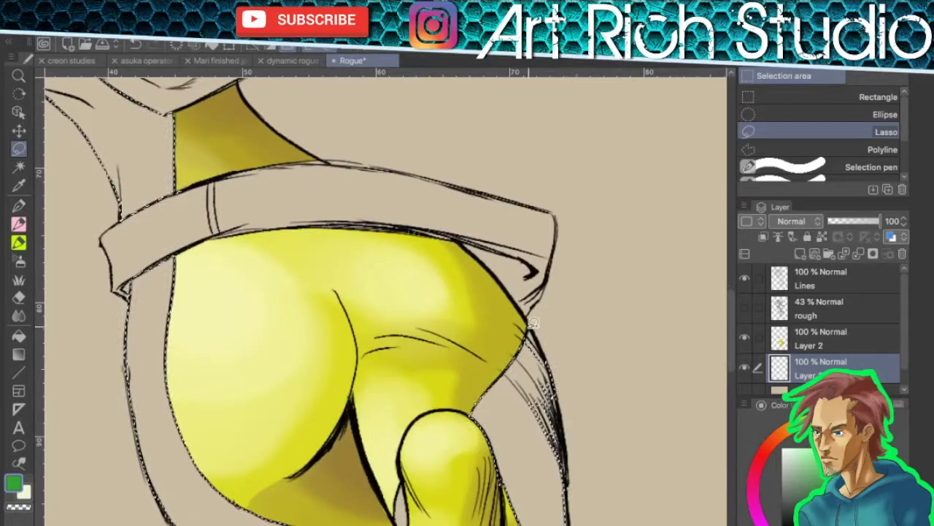
{"action": "scroll", "coordinate": [529, 319], "scroll_direction": "down", "scroll_amount": 5}
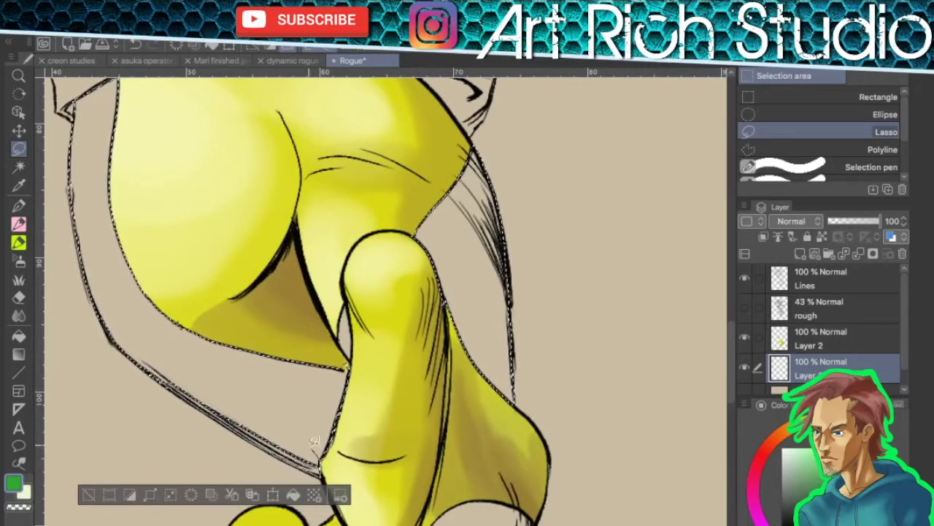
{"action": "scroll", "coordinate": [470, 375], "scroll_direction": "down", "scroll_amount": 5}
- Add the raised foot's boot band to the selection, including its hatched corner
{"action": "key", "text": "w"}
{"action": "left_click", "coordinate": [544, 306]}
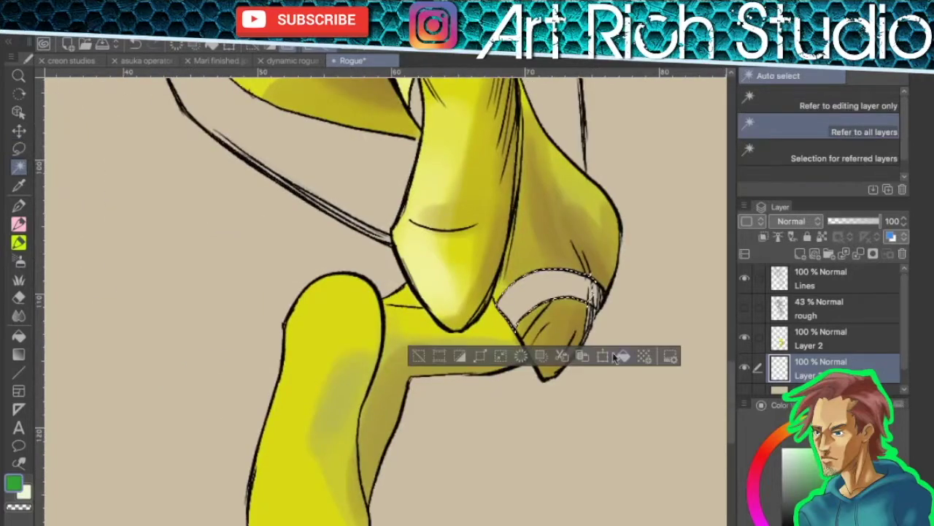
{"action": "left_click_drag", "start_coordinate": [506, 356], "coordinate": [346, 422]}
{"action": "key", "text": "k"}
{"action": "key", "text": "m"}
{"action": "key", "text": "w"}
{"action": "key", "text": "m"}
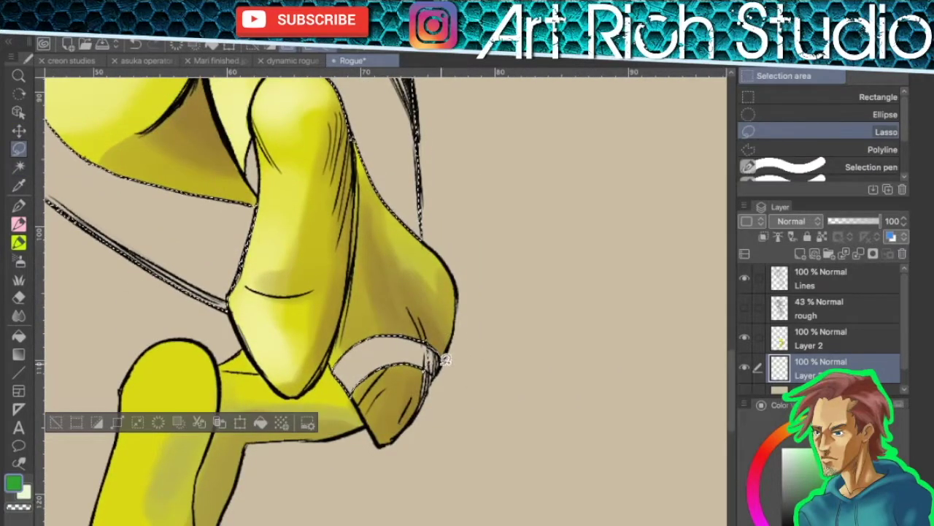
- Add both headband ribbons to the selection and lasso their hatched folds and tips
{"action": "key", "text": "ctrl+minus"}
{"action": "key", "text": "w"}
{"action": "left_click", "coordinate": [186, 125], "text": "shift"}
{"action": "scroll", "coordinate": [241, 219], "scroll_direction": "up", "scroll_amount": 3}
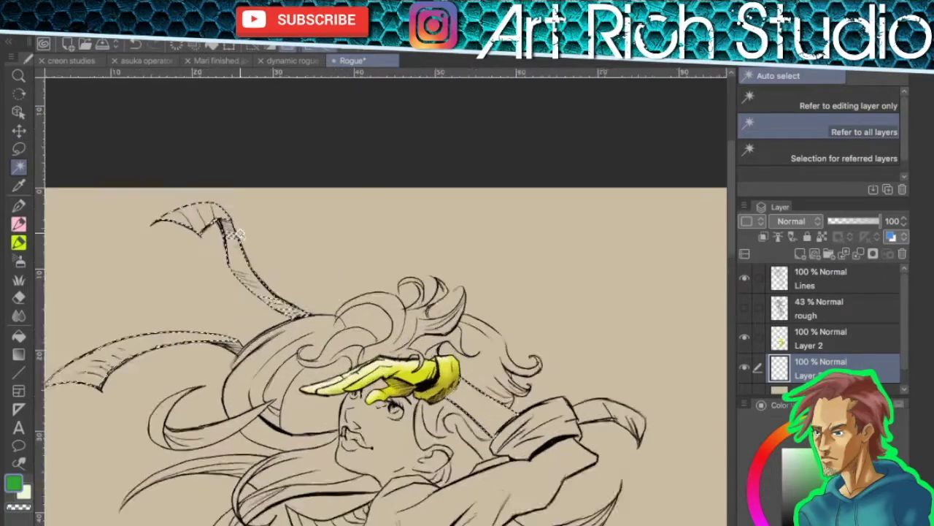
{"action": "scroll", "coordinate": [237, 233], "scroll_direction": "up", "scroll_amount": 3}
{"action": "key", "text": "m"}
{"action": "mouse_move", "coordinate": [227, 300]}
{"action": "left_mouse_down"}
{"action": "mouse_move", "coordinate": [208, 219]}
{"action": "mouse_move", "coordinate": [216, 240]}
{"action": "mouse_move", "coordinate": [236, 244]}
{"action": "mouse_move", "coordinate": [201, 201]}
{"action": "mouse_move", "coordinate": [168, 226]}
{"action": "left_mouse_up"}
{"action": "mouse_move", "coordinate": [66, 457]}
{"action": "left_mouse_down"}
{"action": "mouse_move", "coordinate": [230, 399]}
{"action": "mouse_move", "coordinate": [355, 372]}
{"action": "left_mouse_up"}
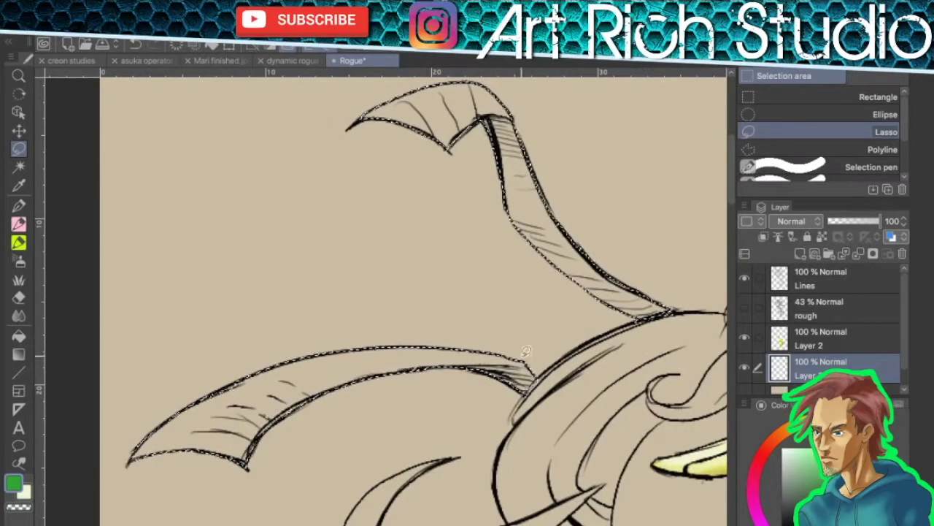
- Fill the selected ribbons, sleeves, side panels and boot band with green
{"action": "scroll", "coordinate": [526, 352], "scroll_direction": "down", "scroll_amount": 3}
{"action": "scroll", "coordinate": [549, 330], "scroll_direction": "up", "scroll_amount": 2}
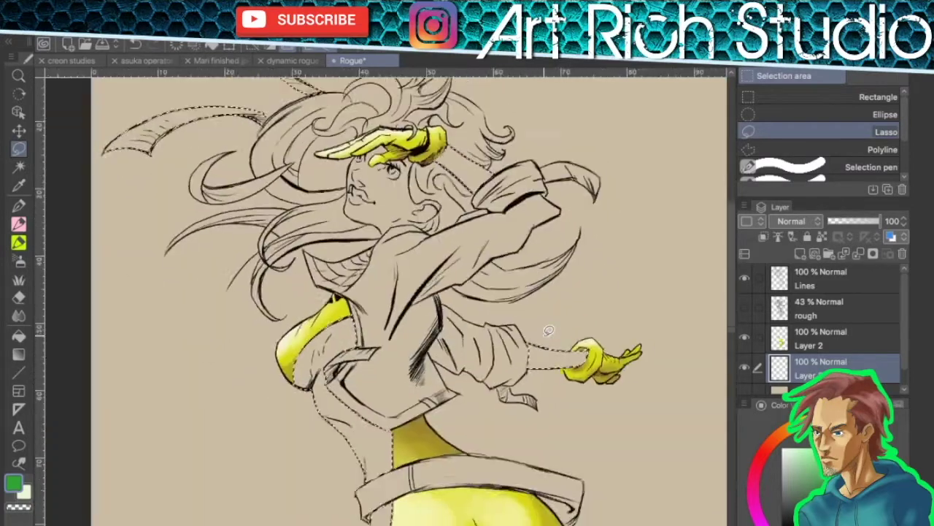
{"action": "scroll", "coordinate": [622, 275], "scroll_direction": "down", "scroll_amount": 2}
{"action": "left_click_drag", "start_coordinate": [617, 244], "coordinate": [536, 302]}
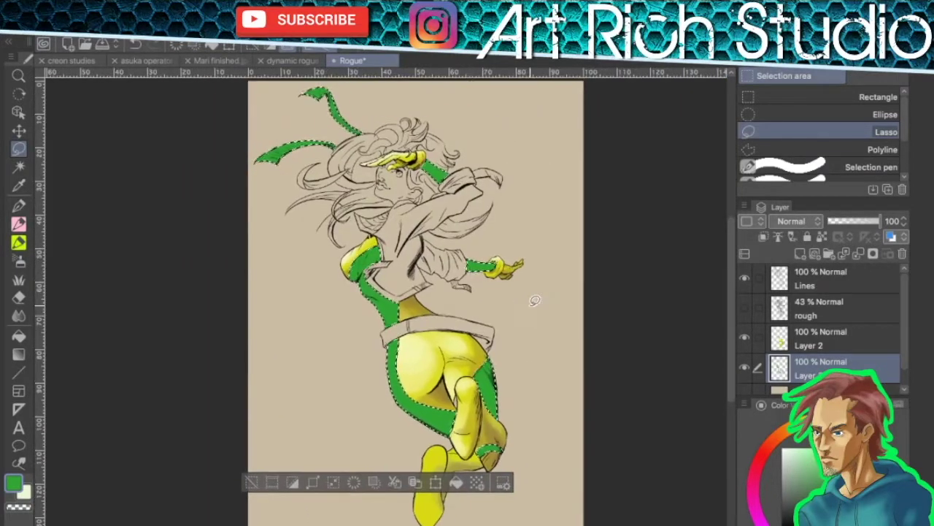
- On the yellow layer, paint the missed edge of the raised boot's toe section with a sampled dark yellow
{"action": "key", "text": "alt+bracketright"}
{"action": "scroll", "coordinate": [496, 442], "scroll_direction": "up", "scroll_amount": 2}
{"action": "scroll", "coordinate": [496, 442], "scroll_direction": "up", "scroll_amount": 4}
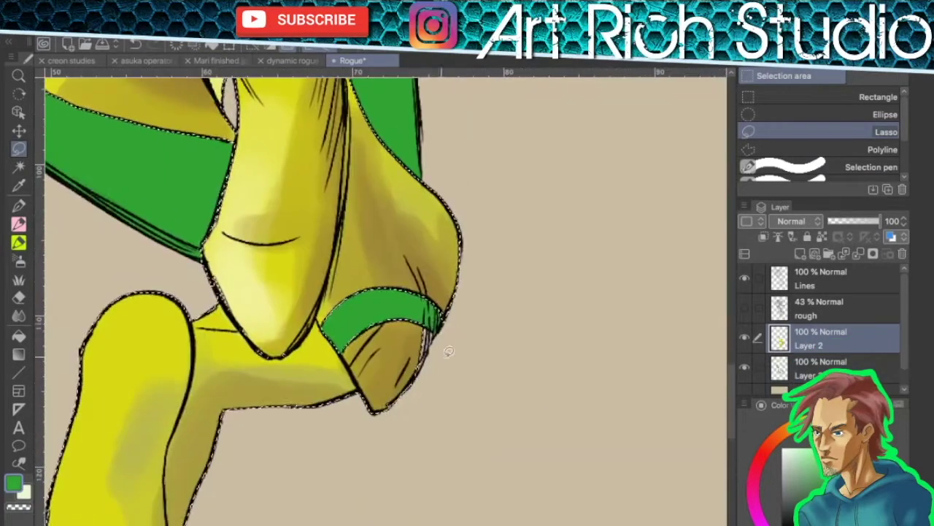
{"action": "key", "text": "b"}
{"action": "left_click", "coordinate": [264, 378], "text": "alt"}
{"action": "scroll", "coordinate": [263, 379], "scroll_direction": "down", "scroll_amount": 4}
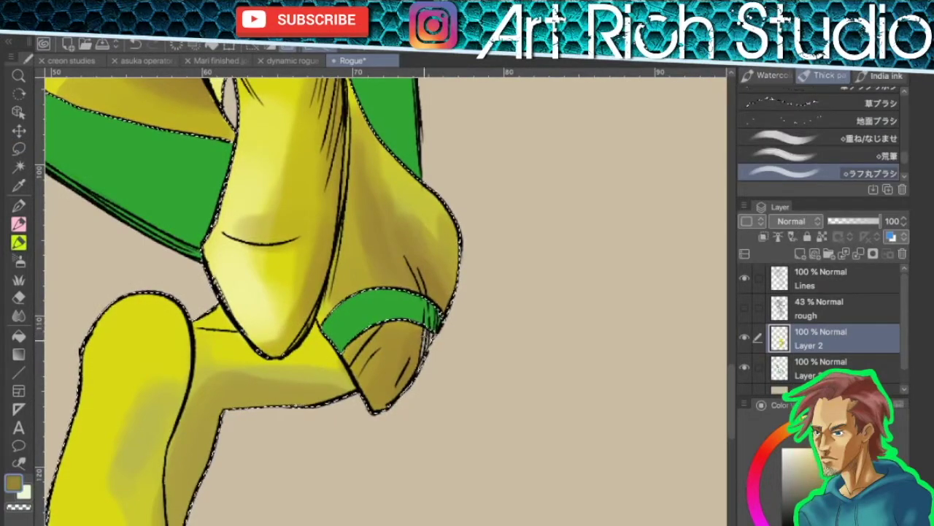
- Airbrush soft light green highlights onto the torso and thigh side panels on the green areas' layer
{"action": "left_click_drag", "start_coordinate": [394, 219], "coordinate": [518, 370]}
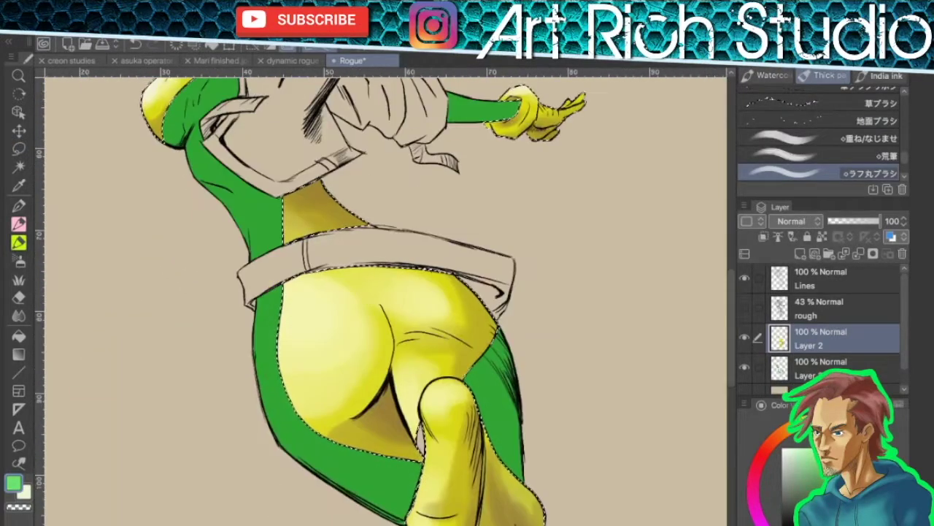
{"action": "left_click", "coordinate": [507, 456], "text": "alt"}
{"action": "key", "text": "b"}
{"action": "scroll", "coordinate": [211, 392], "scroll_direction": "down", "scroll_amount": 2}
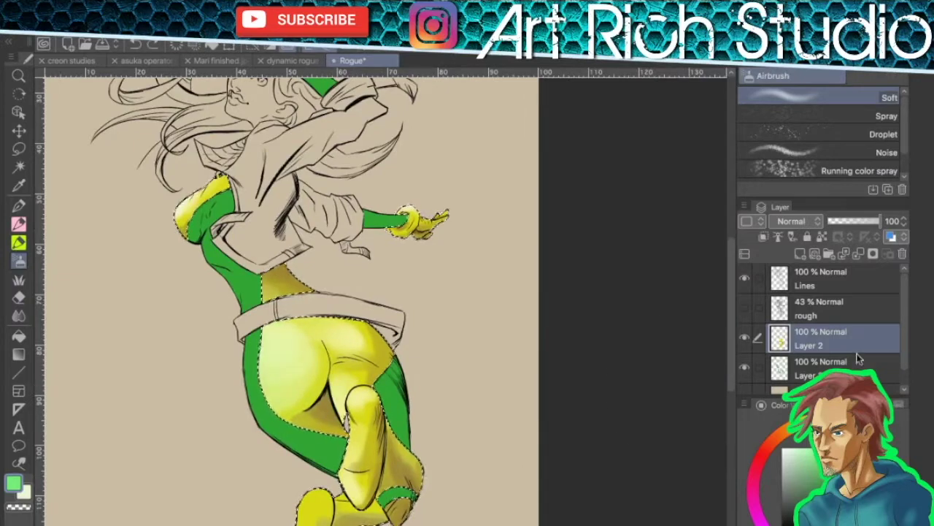
{"action": "key", "text": "alt+bracketleft"}
{"action": "left_click_drag", "start_coordinate": [423, 215], "coordinate": [601, 496]}
{"action": "scroll", "coordinate": [299, 188], "scroll_direction": "down", "scroll_amount": 3}
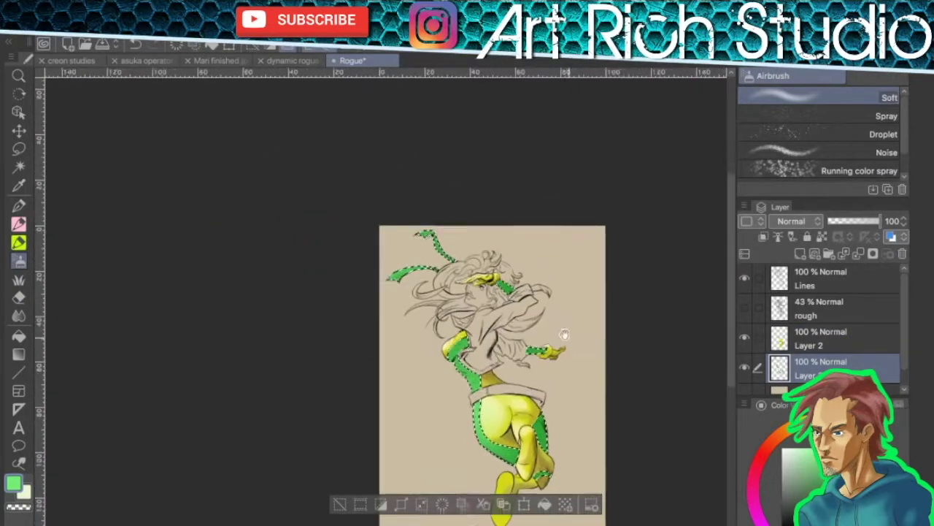
{"action": "scroll", "coordinate": [396, 375], "scroll_direction": "up", "scroll_amount": 3}
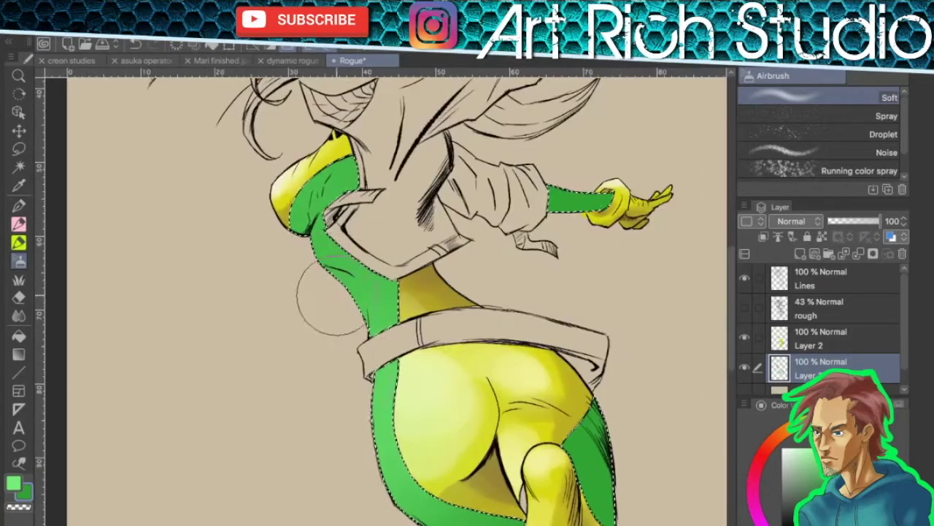
- Paint dark green shadows and light green highlights on the torso, thigh panels, boot band, sleeves and headband ribbons
{"action": "key", "text": "p"}
{"action": "key", "text": "b"}
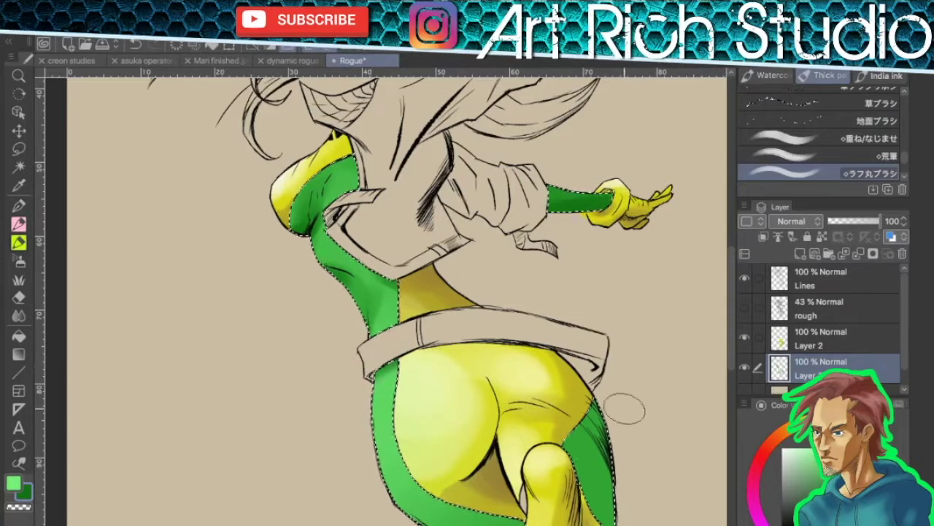
{"action": "left_click_drag", "start_coordinate": [624, 409], "coordinate": [575, 226]}
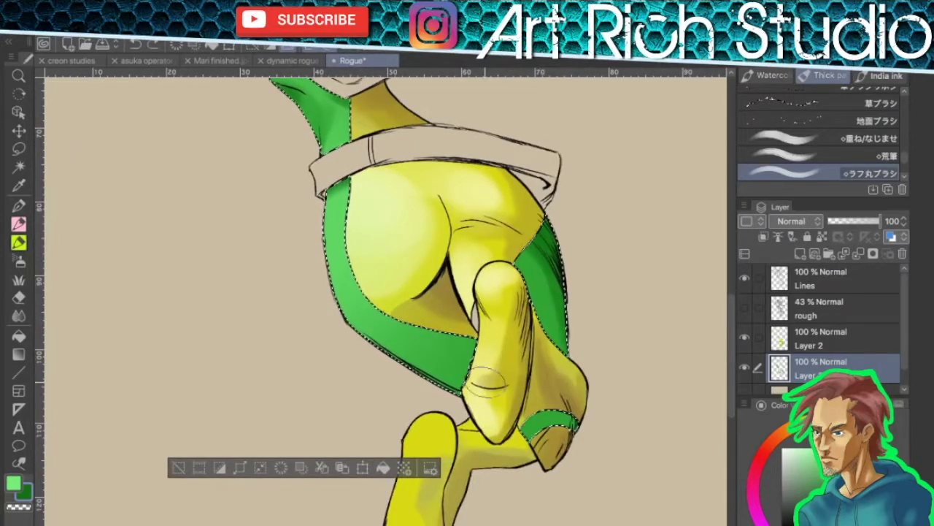
{"action": "left_click", "coordinate": [577, 431], "text": "alt"}
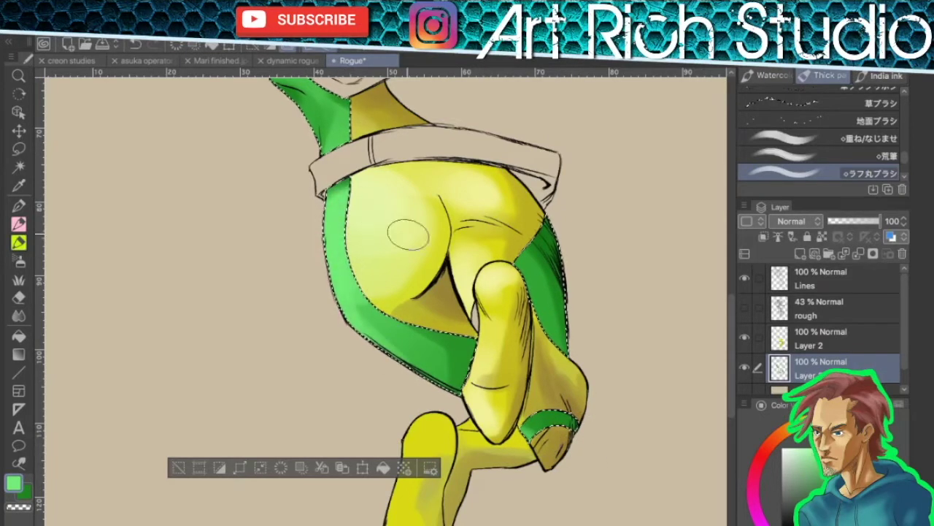
{"action": "left_click_drag", "start_coordinate": [605, 232], "coordinate": [704, 377]}
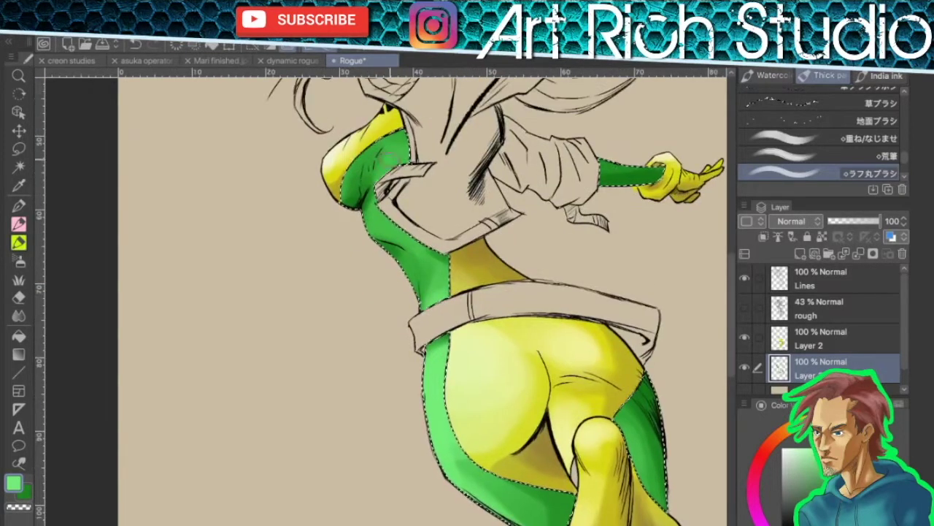
{"action": "left_click_drag", "start_coordinate": [657, 182], "coordinate": [650, 486]}
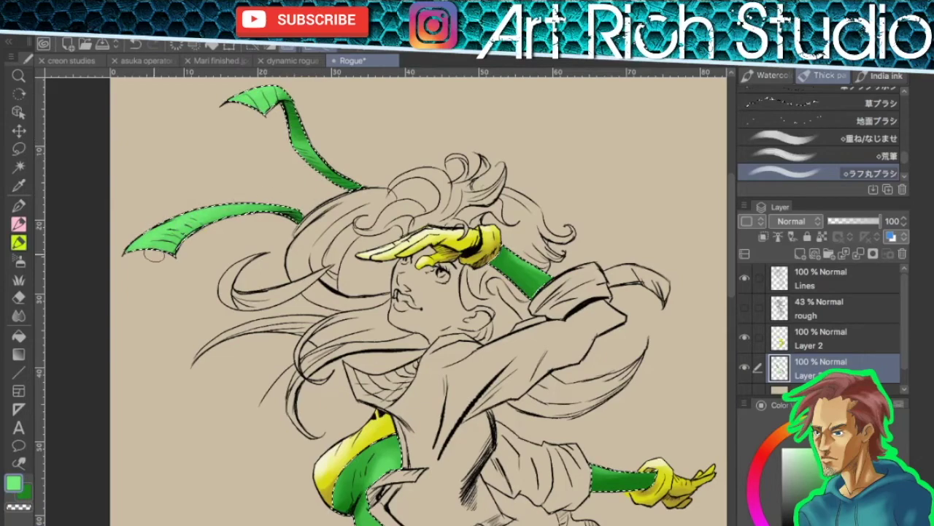
- Rename the two suit color layers green and yellow, and add a new layer above yellow
{"action": "scroll", "coordinate": [599, 278], "scroll_direction": "down", "scroll_amount": 5}
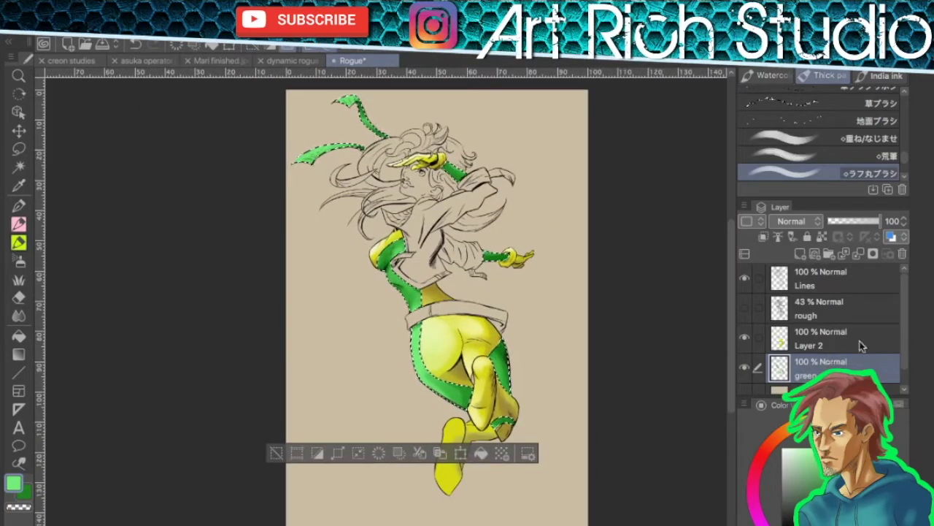
{"action": "left_click", "coordinate": [854, 338]}
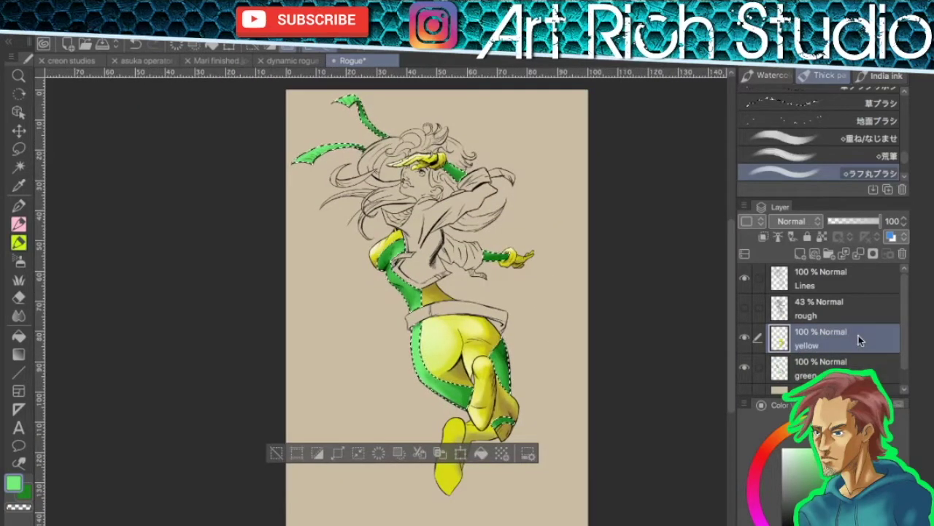
{"action": "key", "text": "ctrl+shift+n"}
- Auto-select the belt and lasso its missed edges and folded end into the selection
{"action": "scroll", "coordinate": [467, 292], "scroll_direction": "up", "scroll_amount": 3}
{"action": "key", "text": "w"}
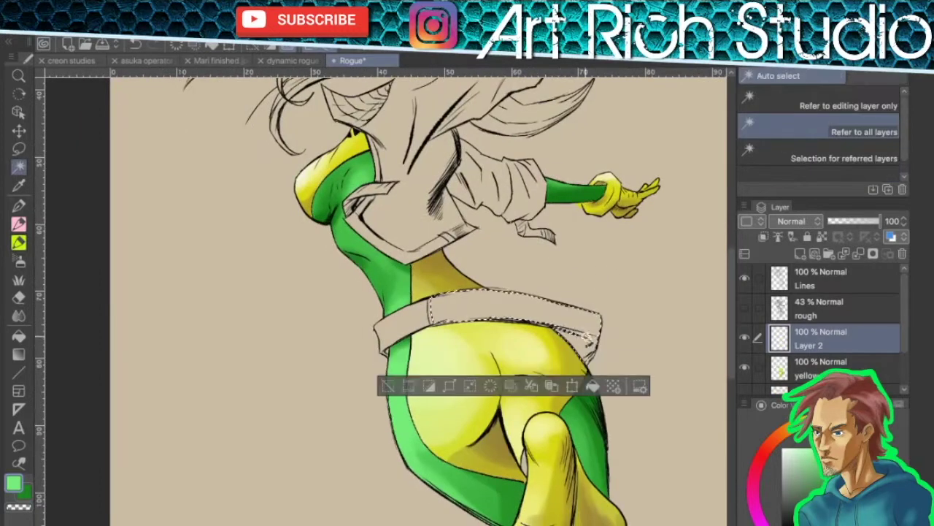
{"action": "scroll", "coordinate": [562, 332], "scroll_direction": "up", "scroll_amount": 3}
{"action": "key", "text": "m"}
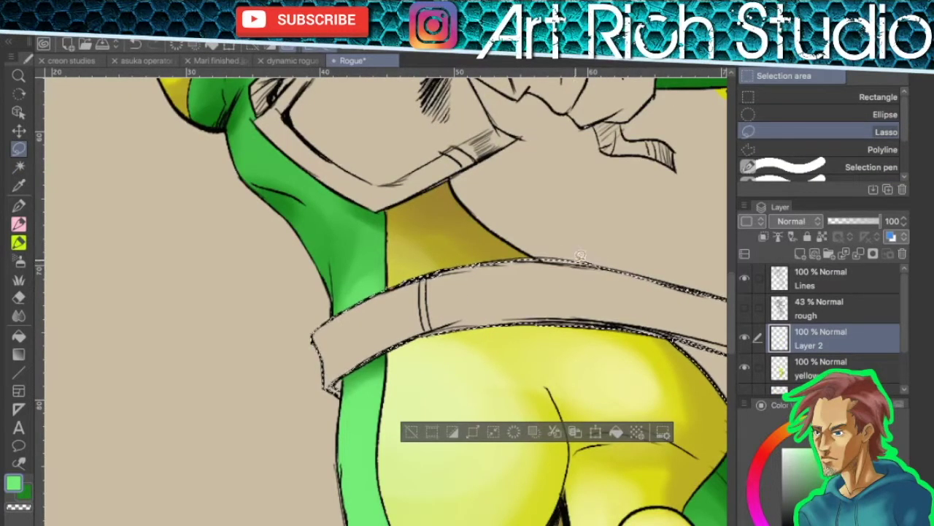
{"action": "scroll", "coordinate": [403, 330], "scroll_direction": "right", "scroll_amount": 5}
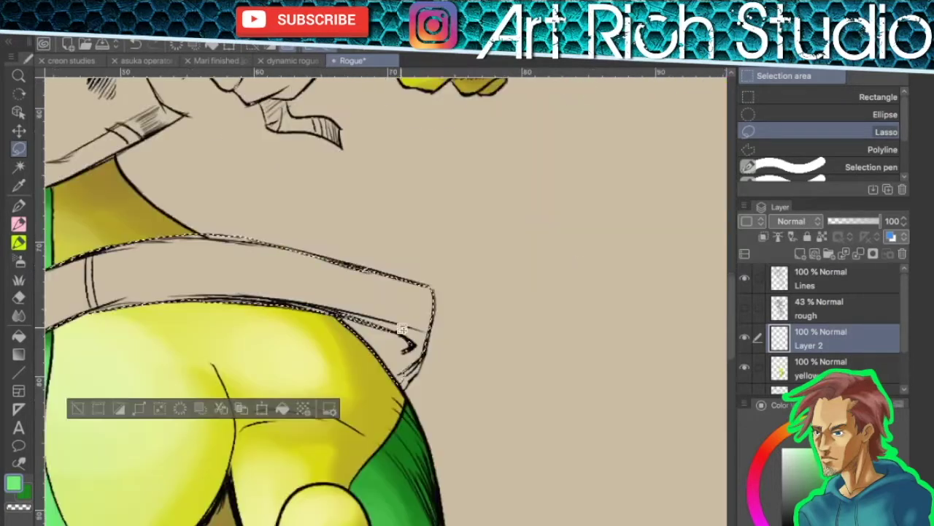
{"action": "left_click_drag", "start_coordinate": [402, 330], "coordinate": [359, 261]}
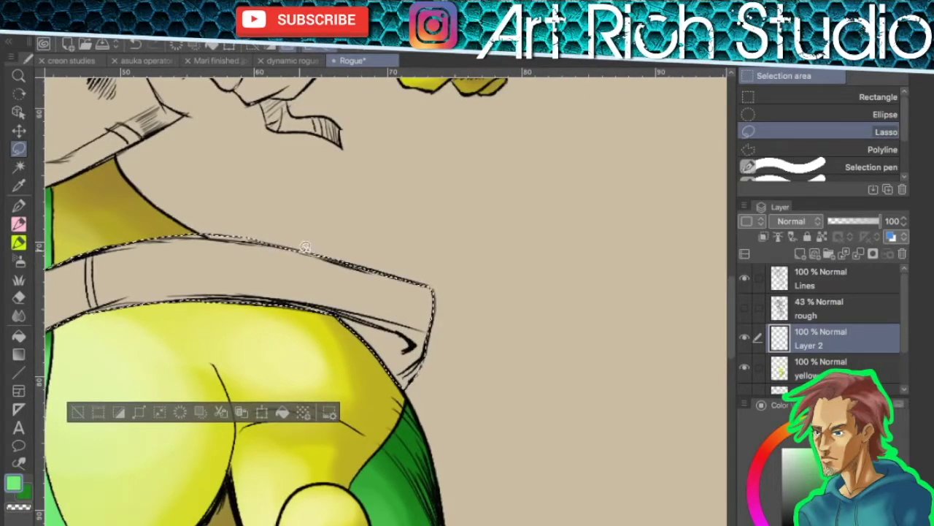
- Add the jacket's body, sleeves, collar lining, rolled cuff and loose straps to the belt selection
{"action": "scroll", "coordinate": [305, 248], "scroll_direction": "down", "scroll_amount": 3}
{"action": "scroll", "coordinate": [430, 356], "scroll_direction": "up", "scroll_amount": 4}
{"action": "key", "text": "w"}
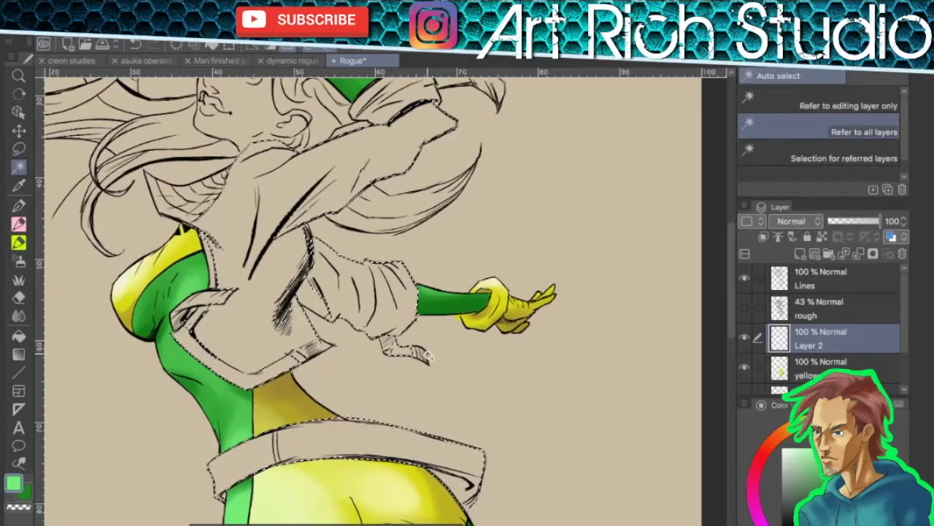
{"action": "left_click", "coordinate": [199, 205], "text": "shift"}
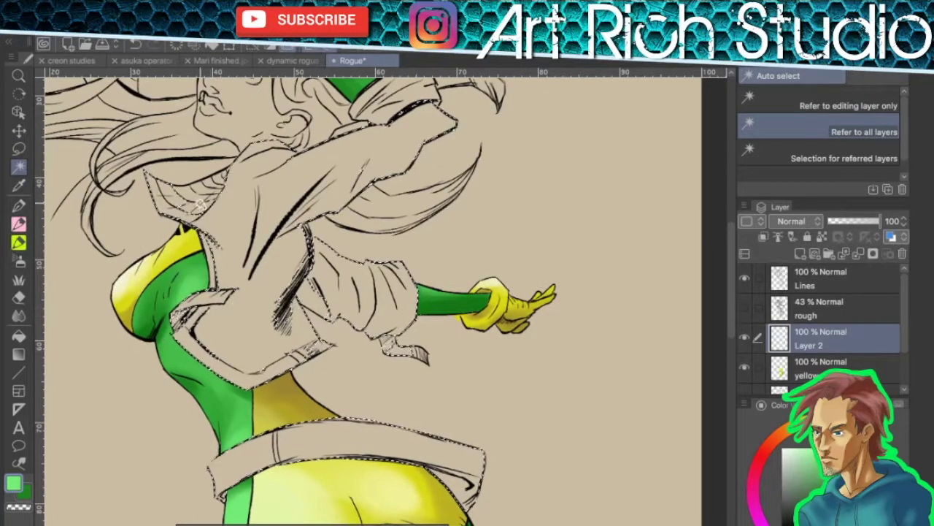
{"action": "left_click_drag", "start_coordinate": [384, 113], "coordinate": [422, 229]}
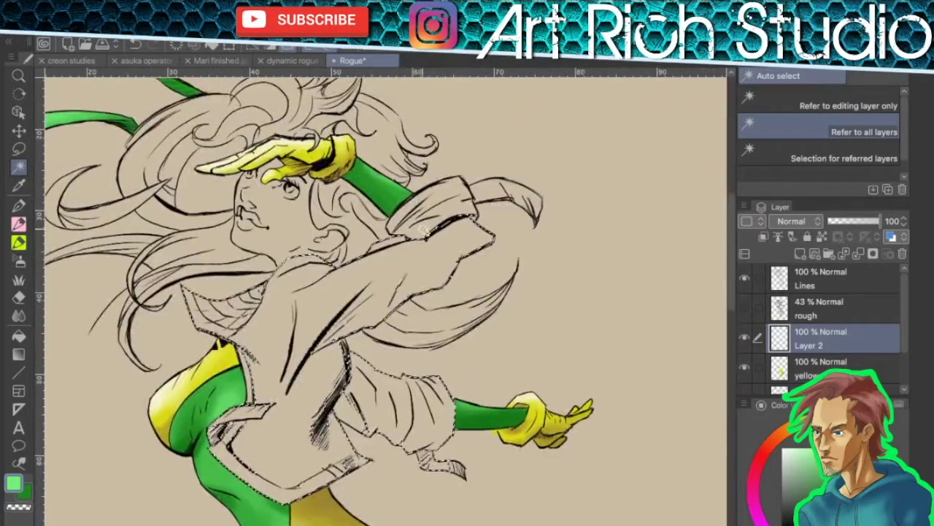
- Lasso the missed hatched edges of the jacket's collar, hem, sleeves and straps into the selection
{"action": "key", "text": "m"}
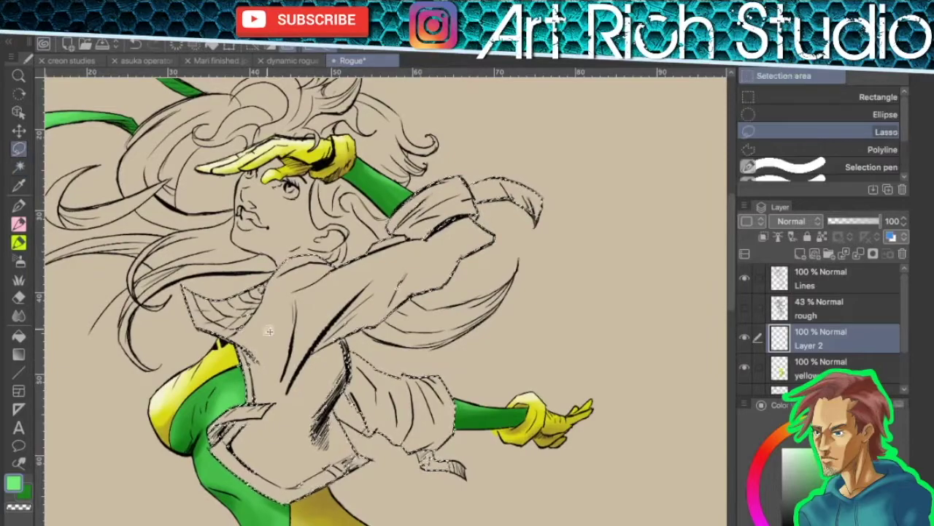
{"action": "scroll", "coordinate": [268, 331], "scroll_direction": "up", "scroll_amount": 3}
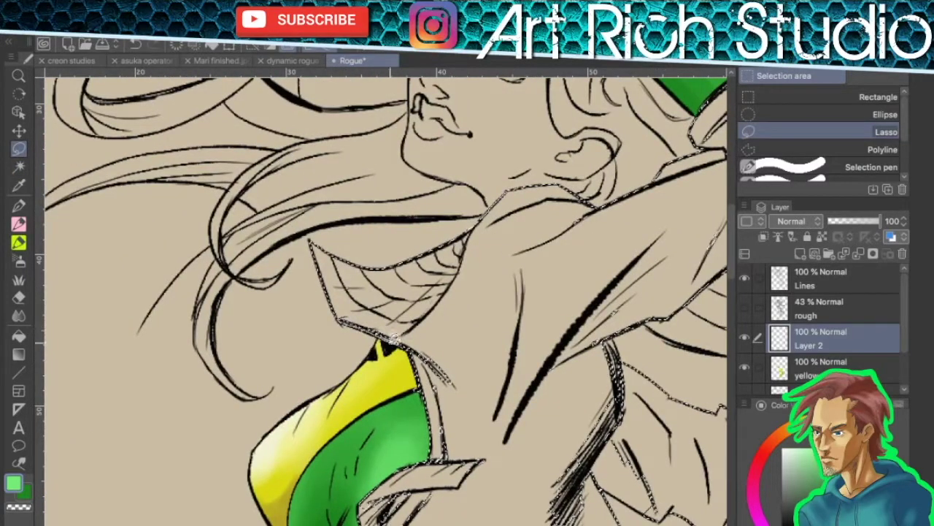
{"action": "left_click_drag", "start_coordinate": [394, 338], "coordinate": [467, 175]}
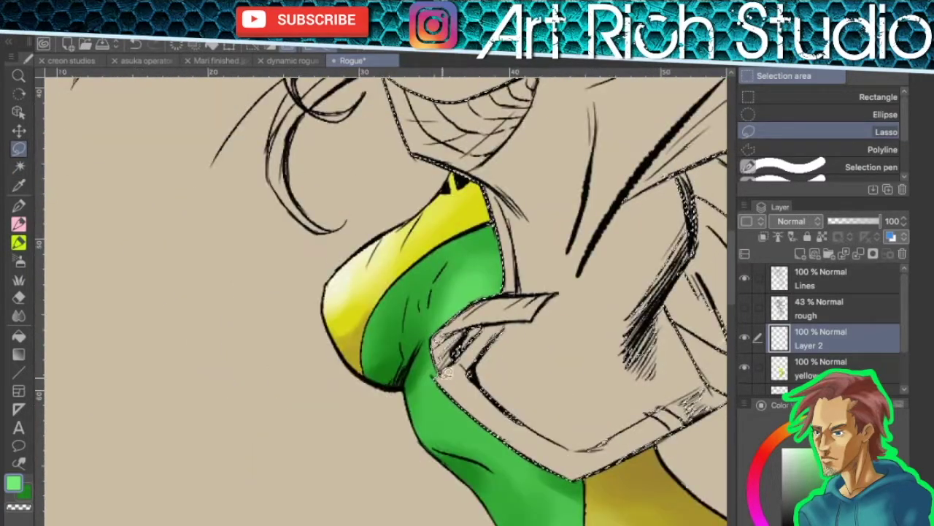
{"action": "scroll", "coordinate": [455, 389], "scroll_direction": "right", "scroll_amount": 5}
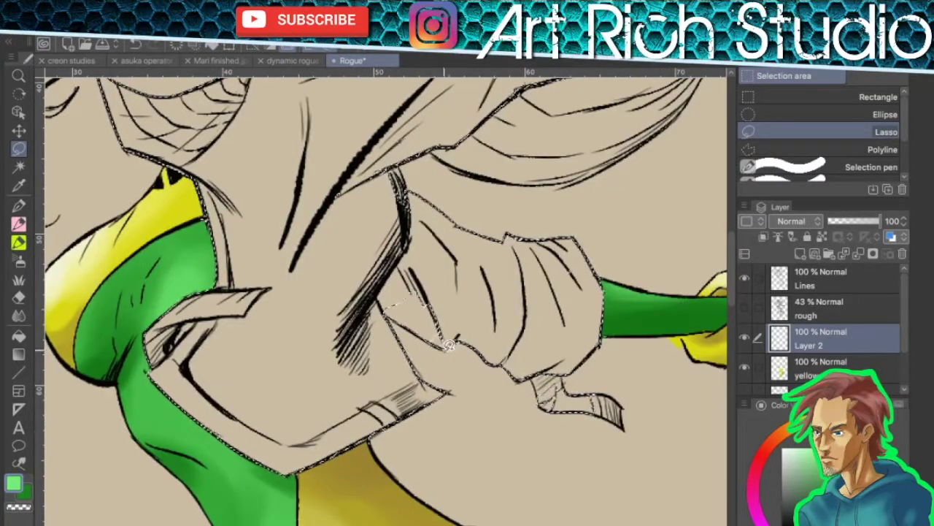
{"action": "scroll", "coordinate": [446, 343], "scroll_direction": "right", "scroll_amount": 3}
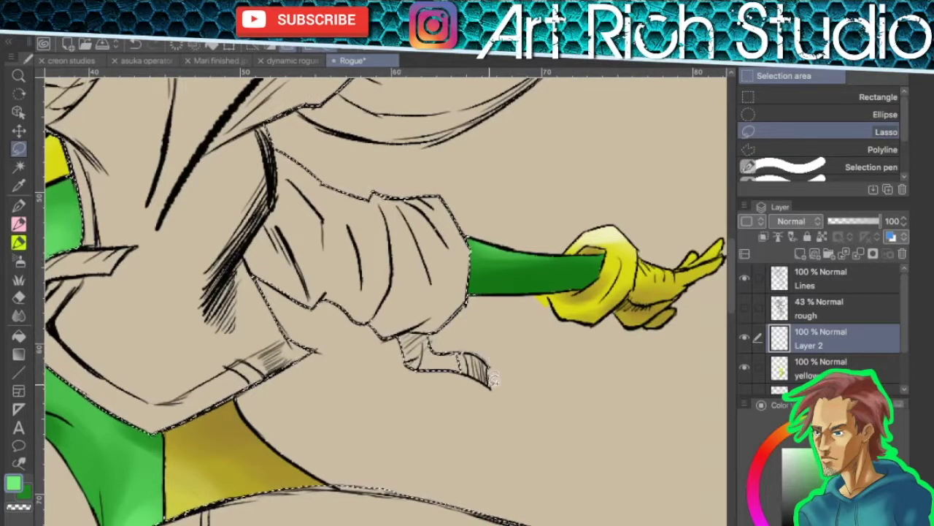
{"action": "left_click_drag", "start_coordinate": [505, 328], "coordinate": [524, 231]}
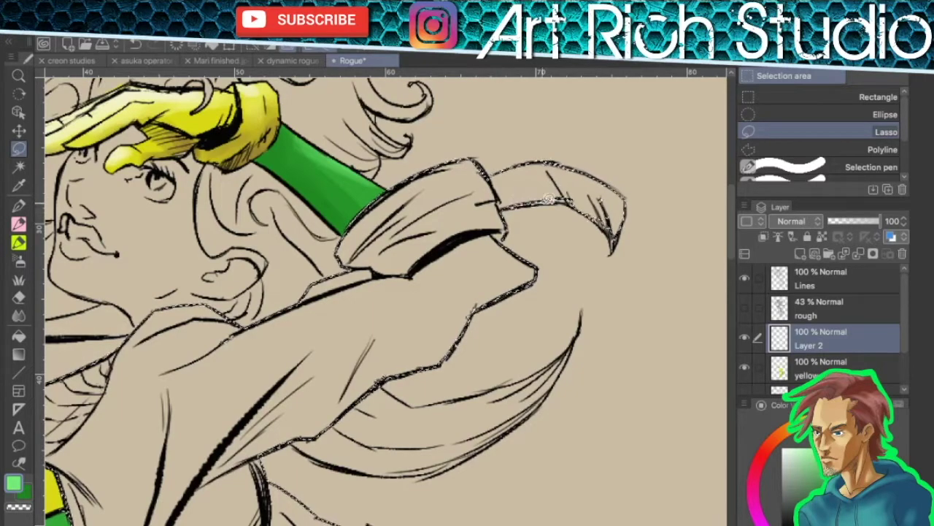
- Fill the selected jacket and belt with brown and rename their layer brown
{"action": "mouse_move", "coordinate": [447, 197]}
{"action": "left_mouse_down"}
{"action": "mouse_move", "coordinate": [573, 329]}
{"action": "mouse_move", "coordinate": [547, 319]}
{"action": "mouse_move", "coordinate": [576, 360]}
{"action": "left_mouse_up"}
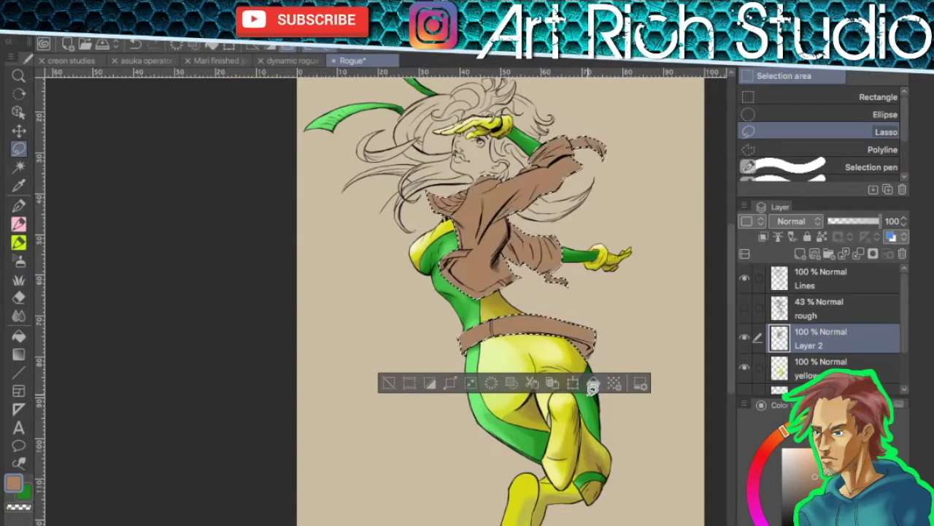
{"action": "left_click_drag", "start_coordinate": [577, 360], "coordinate": [562, 264]}
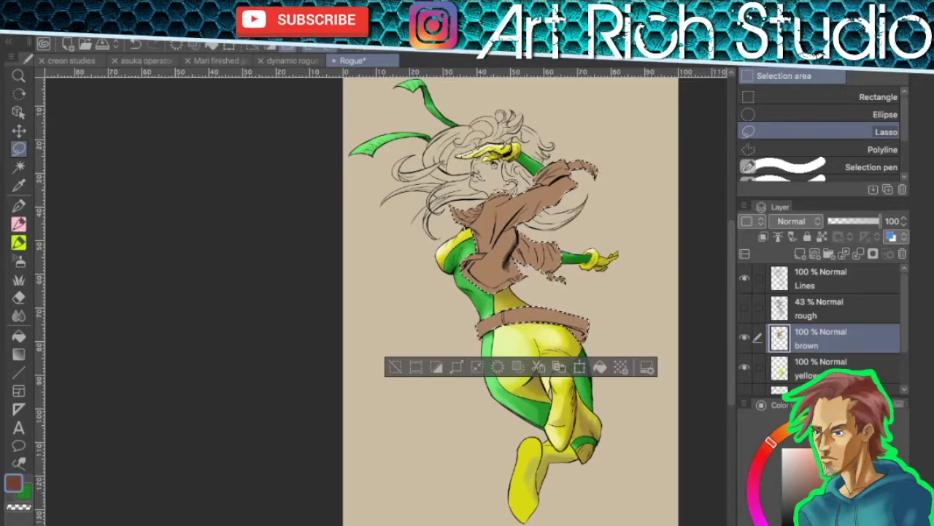
- Paint dark brown shadows and light tan highlights along the folds of the jacket and belt
{"action": "key", "text": "b"}
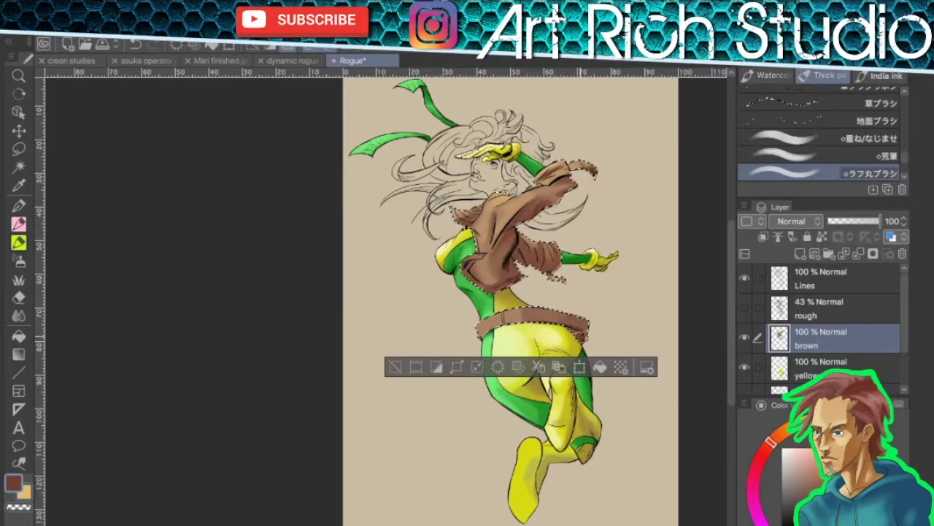
{"action": "key", "text": "x"}
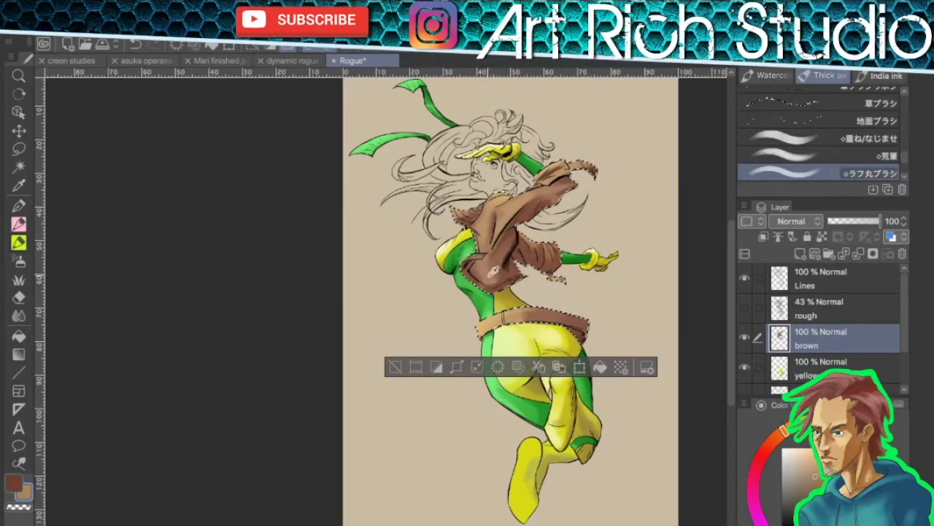
{"action": "scroll", "coordinate": [549, 186], "scroll_direction": "up", "scroll_amount": 2}
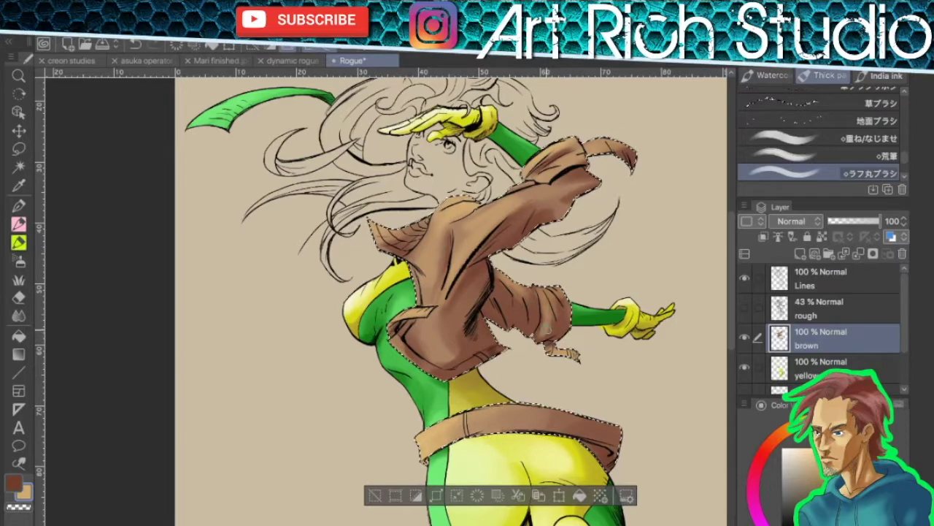
{"action": "left_click_drag", "start_coordinate": [543, 312], "coordinate": [555, 326]}
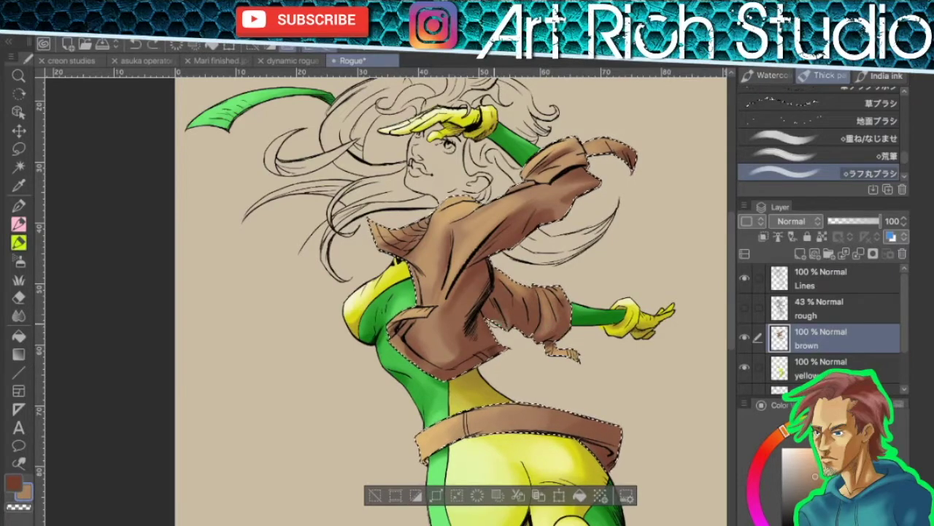
{"action": "scroll", "coordinate": [453, 292], "scroll_direction": "down", "scroll_amount": 4}
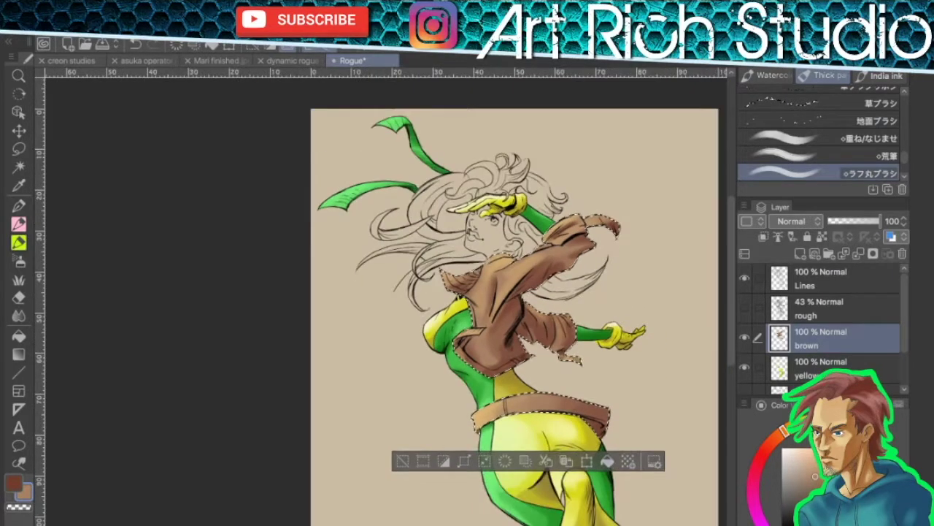
- On a new layer, auto-select the face, fill it with a light skin tone and paint its shadows
{"action": "key", "text": "ctrl+shift+n"}
{"action": "key", "text": "w"}
{"action": "scroll", "coordinate": [502, 228], "scroll_direction": "up", "scroll_amount": 5}
{"action": "left_click", "coordinate": [503, 228]}
{"action": "scroll", "coordinate": [502, 228], "scroll_direction": "down", "scroll_amount": 2}
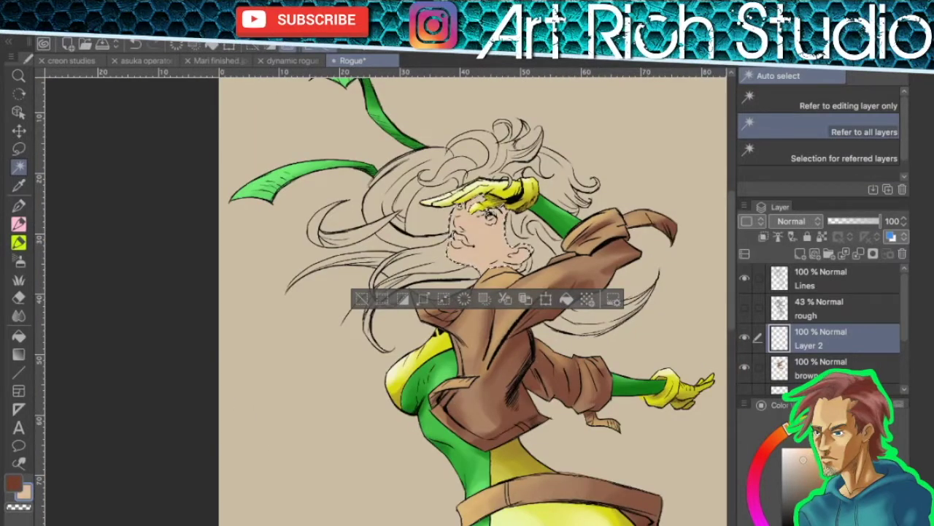
{"action": "key", "text": "b"}
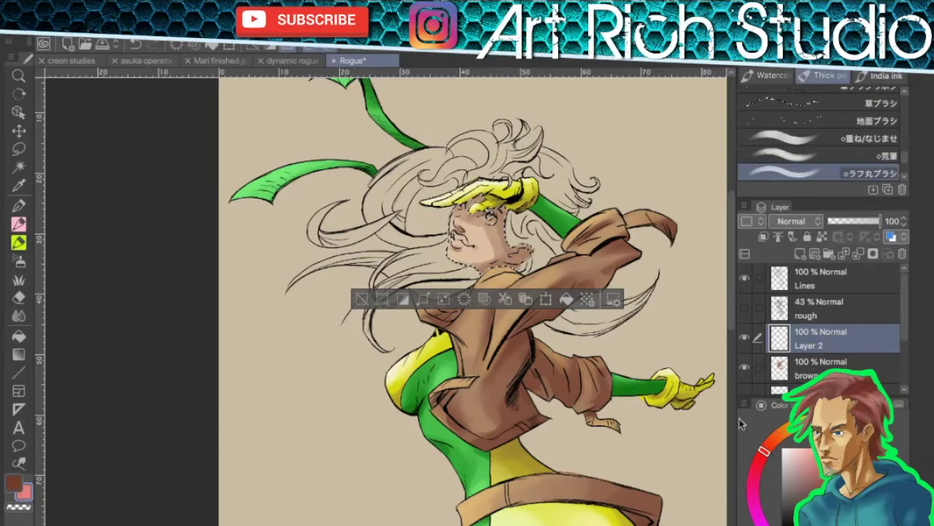
- Lasso the missed brow area below the glove into the face selection, and paint the lips red and the irises blue
{"action": "scroll", "coordinate": [441, 291], "scroll_direction": "up", "scroll_amount": 3}
{"action": "left_click", "coordinate": [24, 172]}
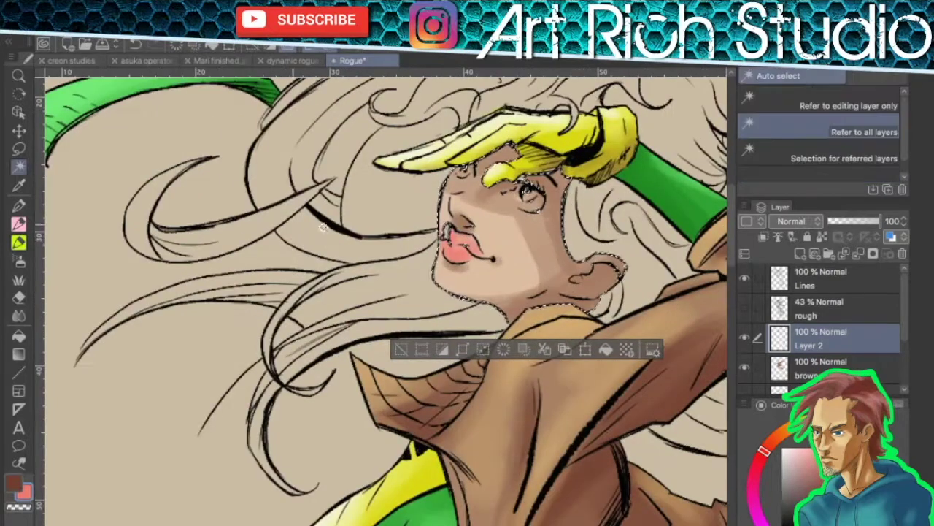
{"action": "left_click", "coordinate": [19, 148]}
{"action": "left_click_drag", "start_coordinate": [559, 172], "coordinate": [498, 160]}
{"action": "key", "text": "b"}
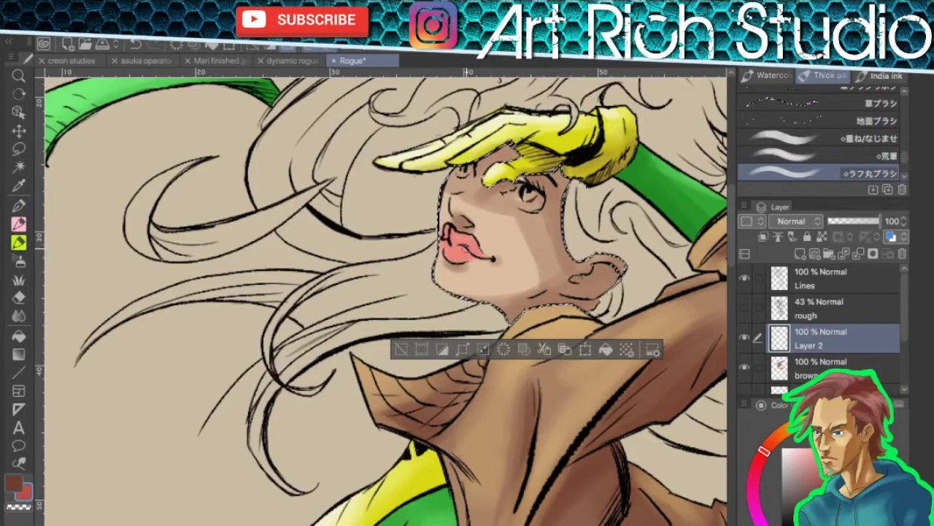
{"action": "scroll", "coordinate": [457, 280], "scroll_direction": "down", "scroll_amount": 3}
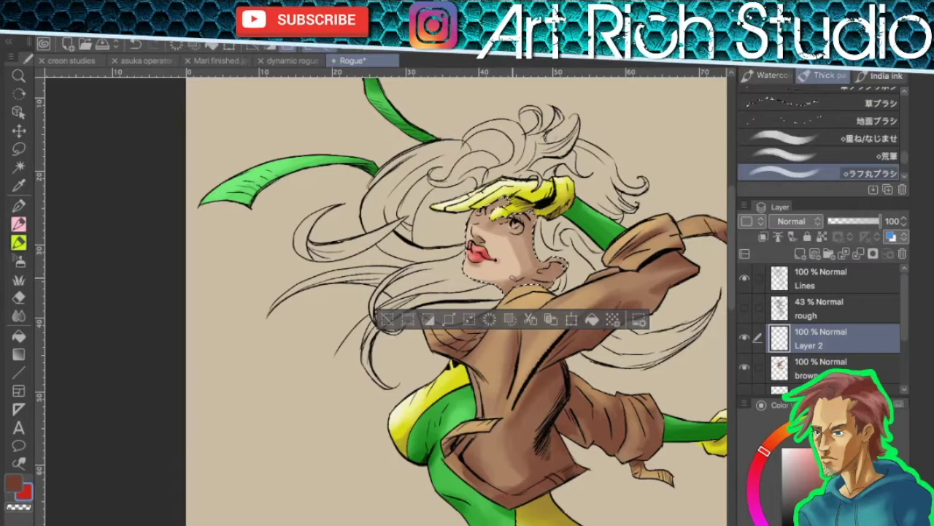
{"action": "scroll", "coordinate": [513, 277], "scroll_direction": "up", "scroll_amount": 2}
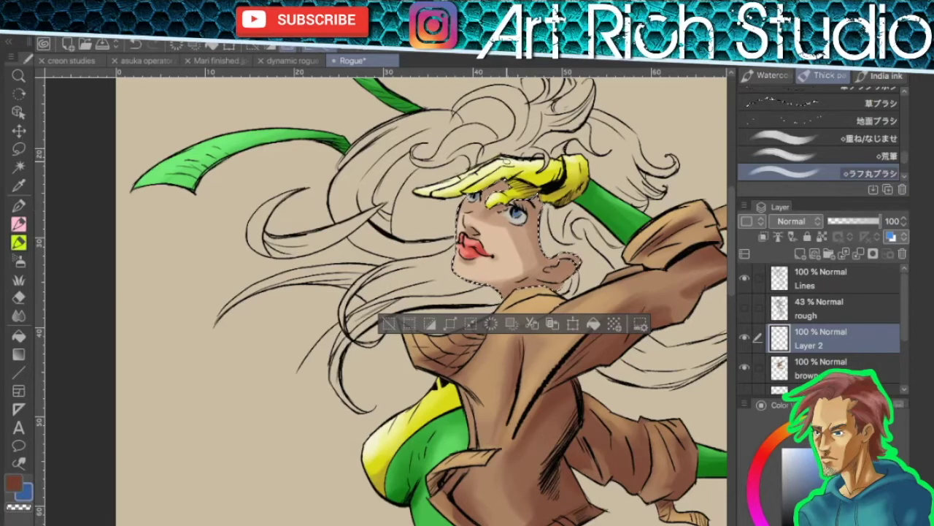
- Raise the saturation of the selected face with a Hue/Saturation/Luminosity adjustment and rename its layer skin
{"action": "key", "text": "ctrl+u"}
{"action": "left_click_drag", "start_coordinate": [507, 163], "coordinate": [287, 354]}
{"action": "left_click", "coordinate": [244, 434]}
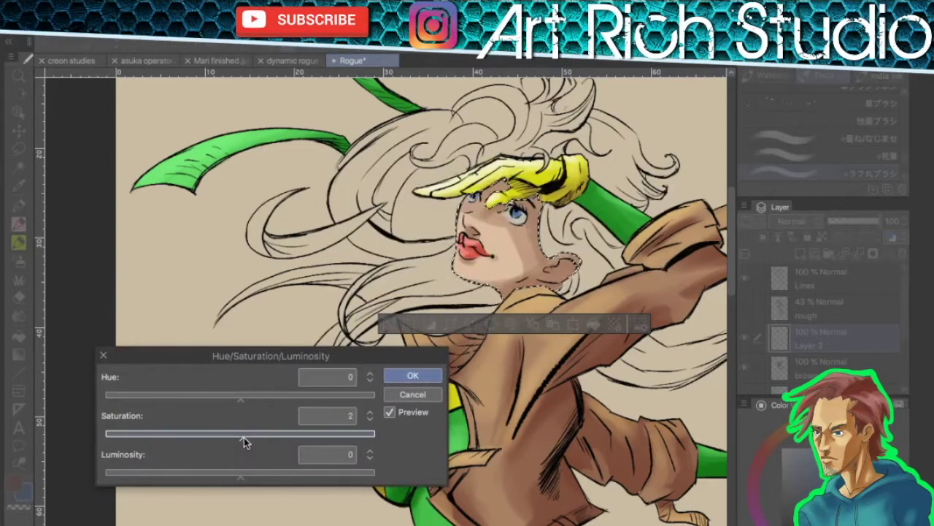
{"action": "left_click", "coordinate": [422, 379]}
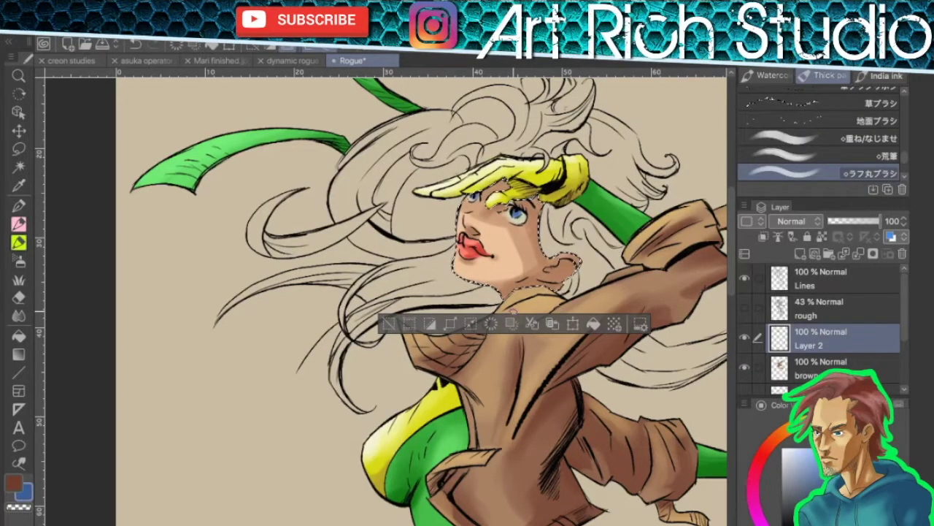
{"action": "double_click", "coordinate": [811, 342]}
- On a new layer named hair, auto-select the background and lasso around the face, glove and raised arm to isolate the hair
{"action": "key", "text": "w"}
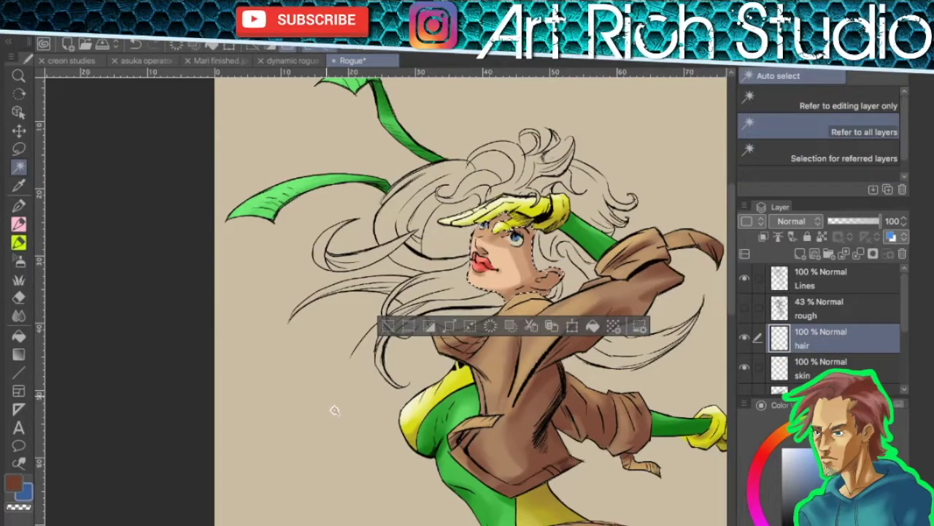
{"action": "left_click", "coordinate": [335, 414]}
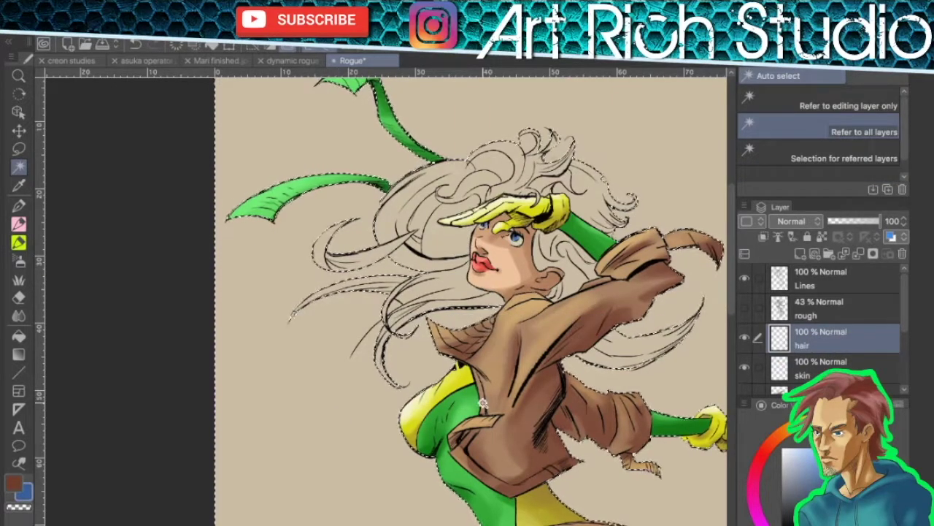
{"action": "key", "text": "m"}
{"action": "scroll", "coordinate": [413, 168], "scroll_direction": "up", "scroll_amount": 2}
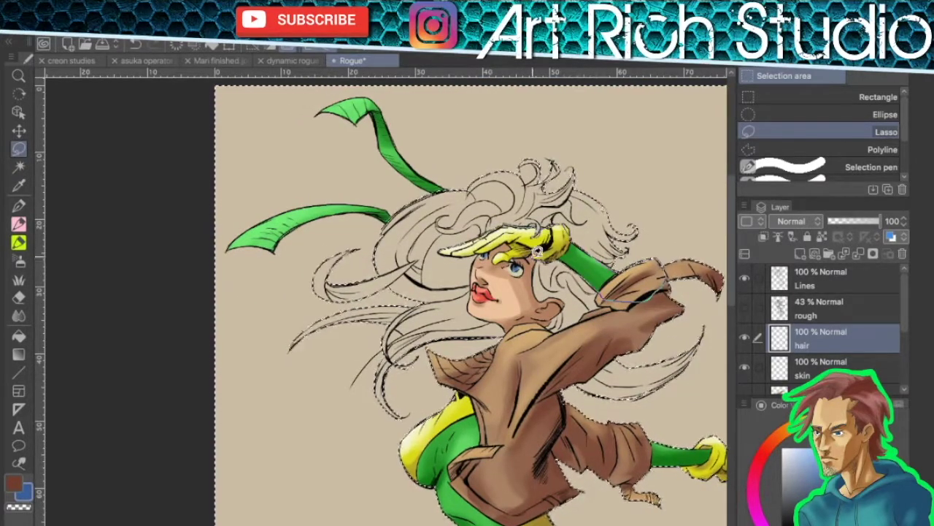
{"action": "mouse_move", "coordinate": [617, 271]}
{"action": "left_mouse_down"}
{"action": "mouse_move", "coordinate": [511, 339]}
{"action": "mouse_move", "coordinate": [555, 369]}
{"action": "mouse_move", "coordinate": [617, 272]}
{"action": "left_mouse_up"}
{"action": "scroll", "coordinate": [617, 272], "scroll_direction": "up", "scroll_amount": 3}
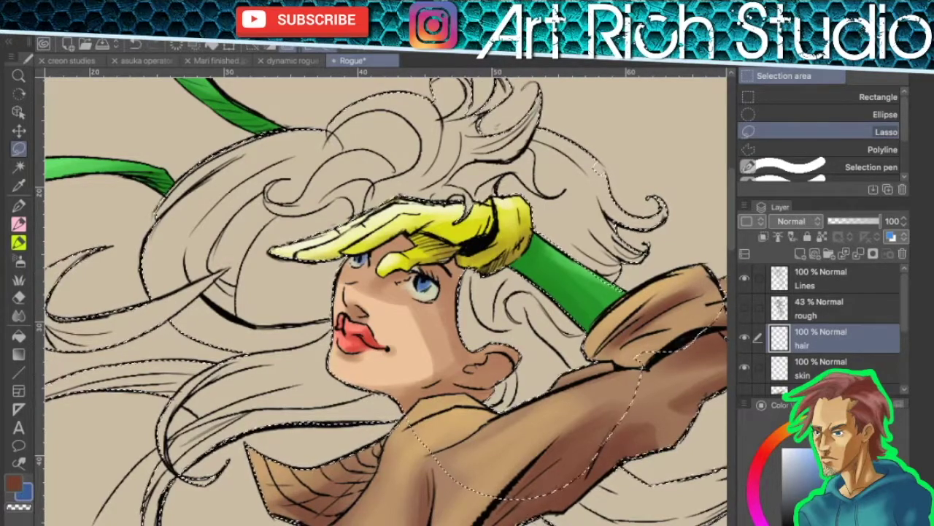
- Try a flat brown base on the hair, lasso around its curled tips, and clear the fill again
{"action": "key", "text": "b"}
{"action": "left_click_drag", "start_coordinate": [161, 219], "coordinate": [233, 409]}
{"action": "mouse_move", "coordinate": [292, 128]}
{"action": "left_mouse_down"}
{"action": "mouse_move", "coordinate": [438, 168]}
{"action": "mouse_move", "coordinate": [287, 310]}
{"action": "left_mouse_up"}
{"action": "key", "text": "m"}
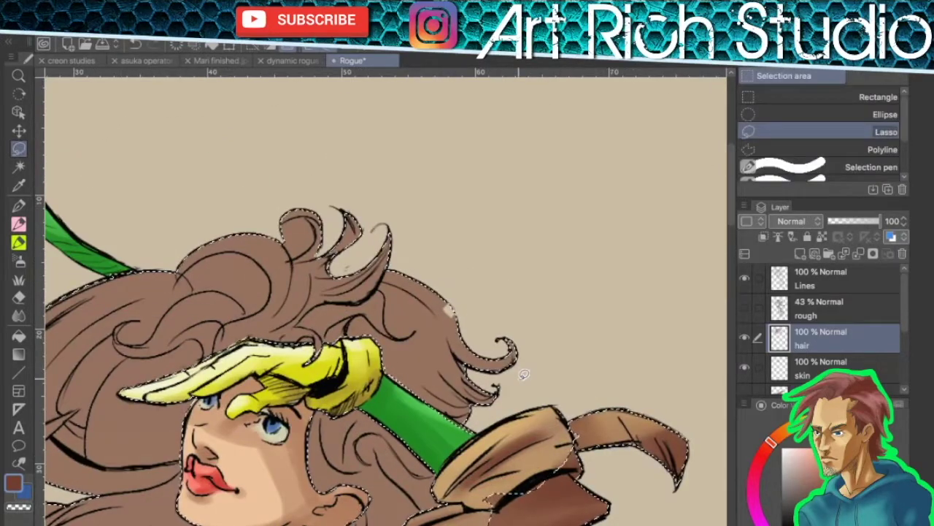
{"action": "left_click_drag", "start_coordinate": [524, 374], "coordinate": [577, 248]}
{"action": "key", "text": "Delete"}
- Lasso the remaining jacket and torso areas to limit the selection to the hair
{"action": "left_click_drag", "start_coordinate": [376, 430], "coordinate": [438, 307]}
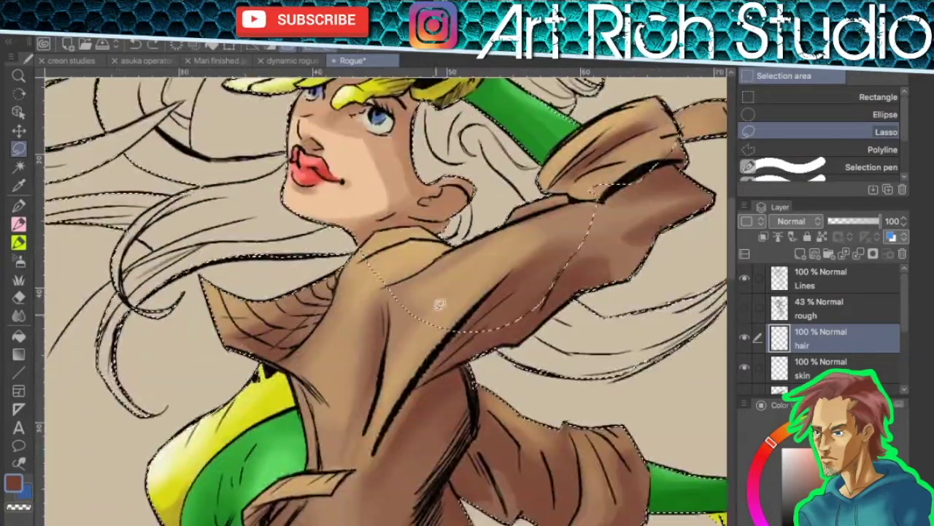
{"action": "mouse_move", "coordinate": [584, 290]}
{"action": "left_mouse_down"}
{"action": "mouse_move", "coordinate": [599, 278]}
{"action": "mouse_move", "coordinate": [567, 209]}
{"action": "mouse_move", "coordinate": [670, 465]}
{"action": "mouse_move", "coordinate": [562, 206]}
{"action": "left_mouse_up"}
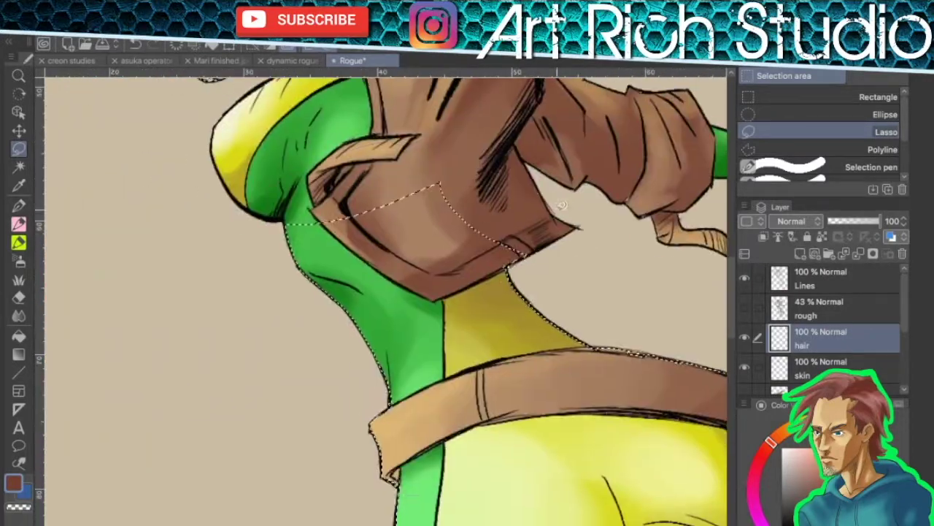